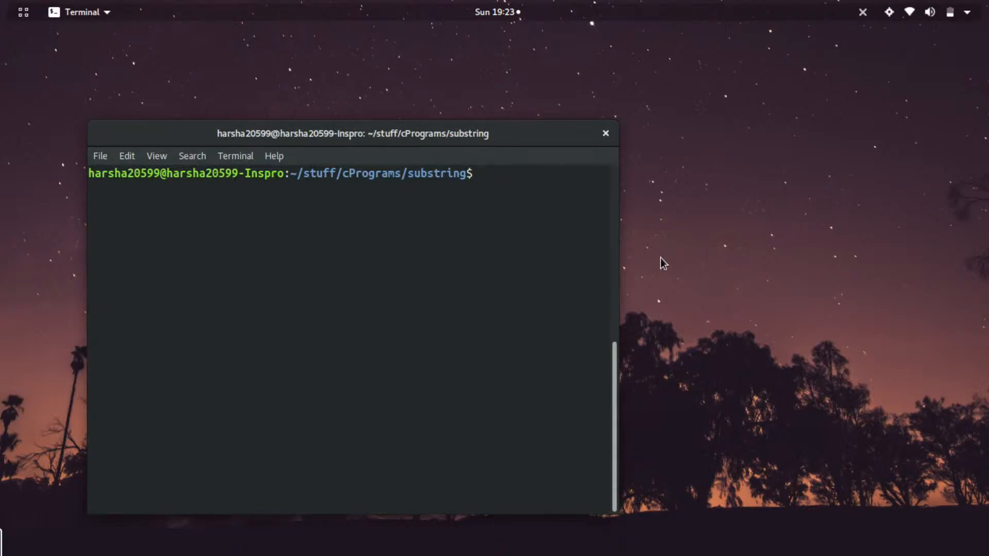
type("subl sub")
type("str")
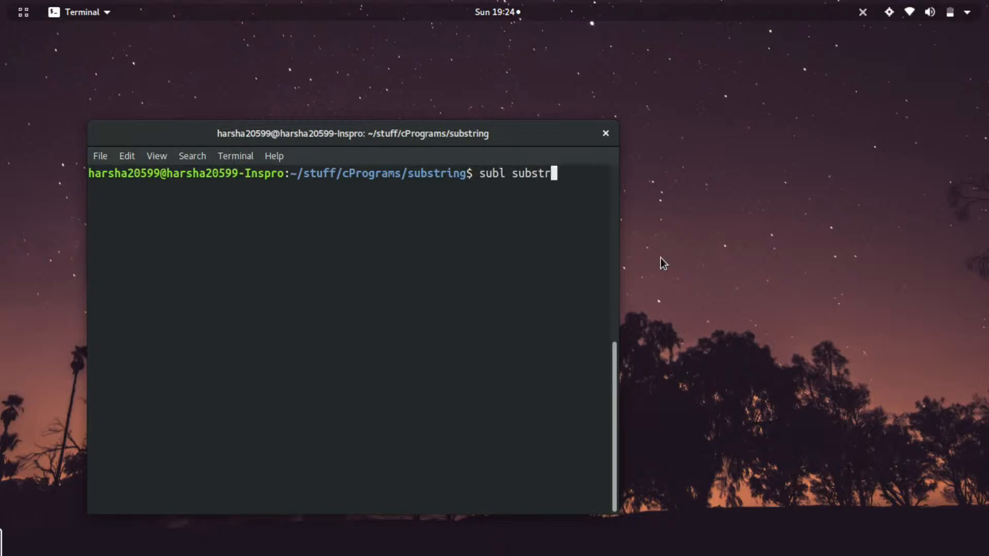
type(".c")
- Run subl substr.c from the substring folder to open the new file in Sublime Text
key("Return")
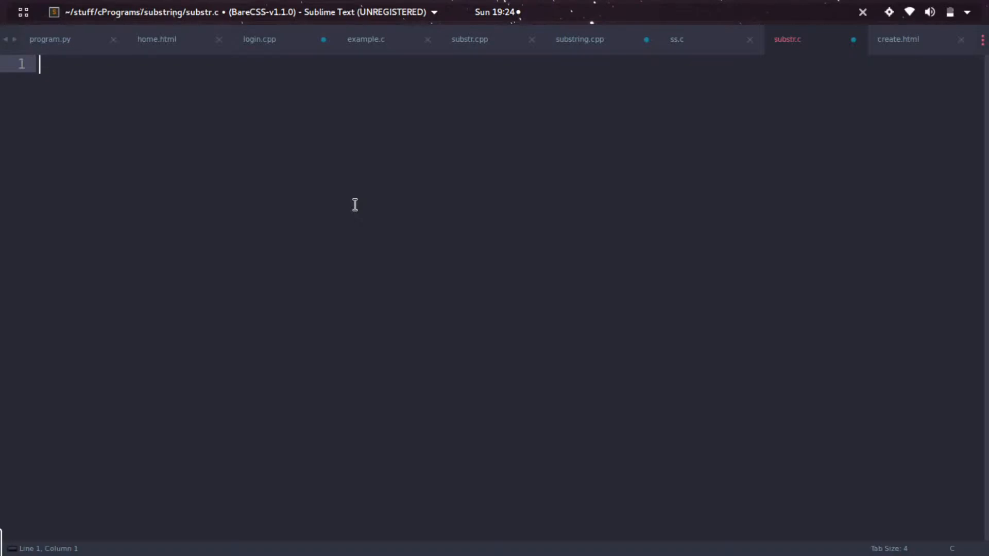
type("#inlud")
type("e")
- Add #include<stdio.h> as the first line of substr.c
key("BackSpace")
key("BackSpace")
key("BackSpace")
key("BackSpace")
type("clude<stdio.h")
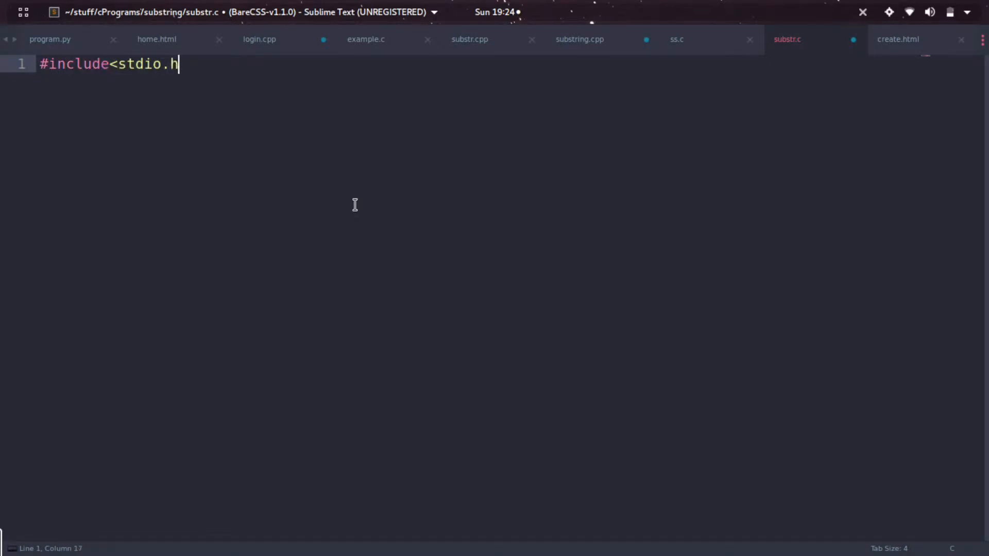
type(">")
key("Return")
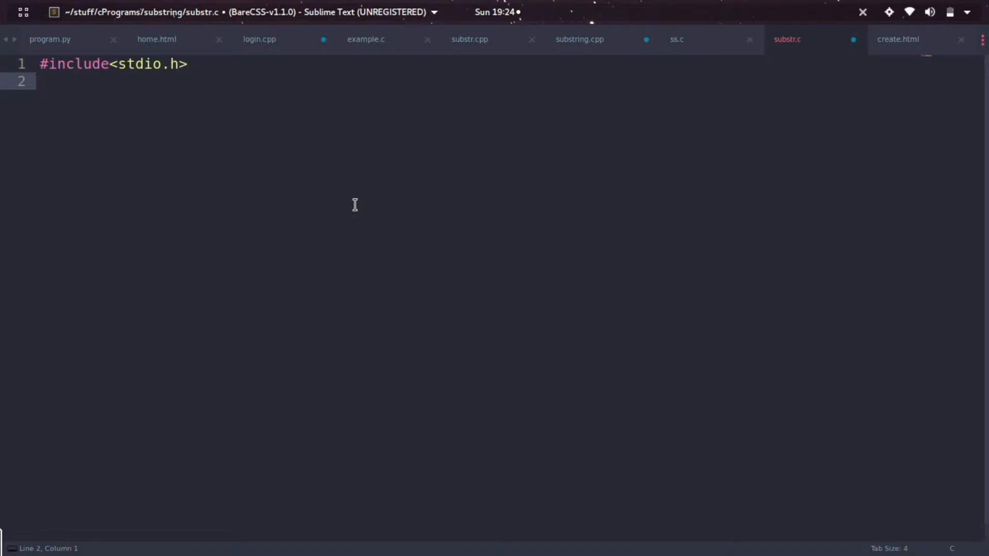
type("st")
key("BackSpace")
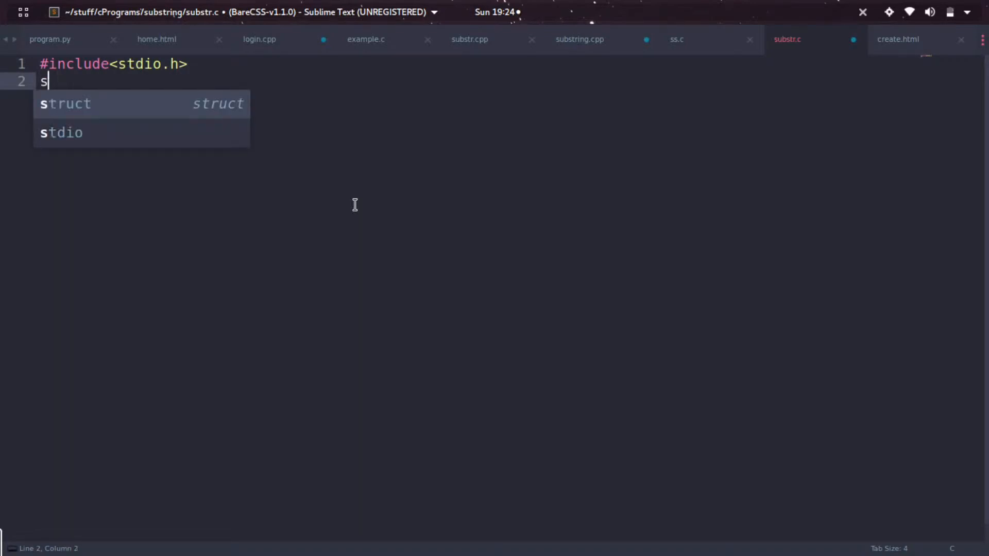
type("usbt")
- Declare char* substr(char a[], int begin, int end) and start the line for its body
key("BackSpace")
key("BackSpace")
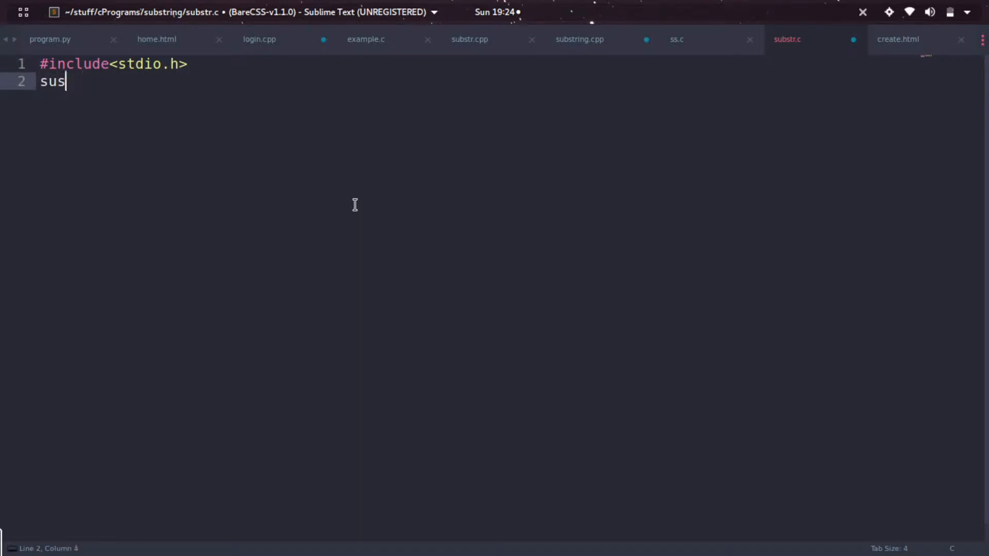
key("BackSpace")
type("bstr(")
type("char")
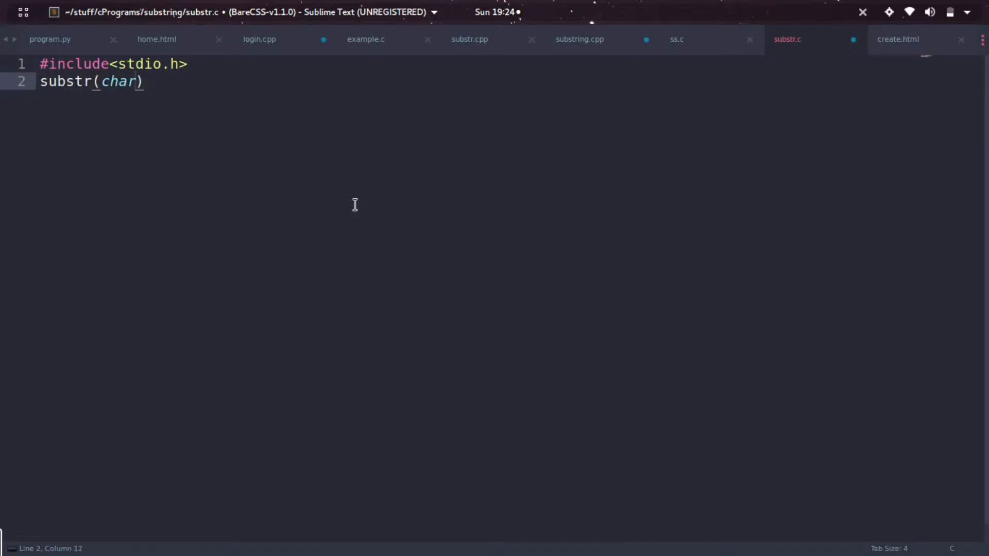
type(" a[]")
type(",")
type("int ab")
key("BackSpace")
key("BackSpace")
type("be")
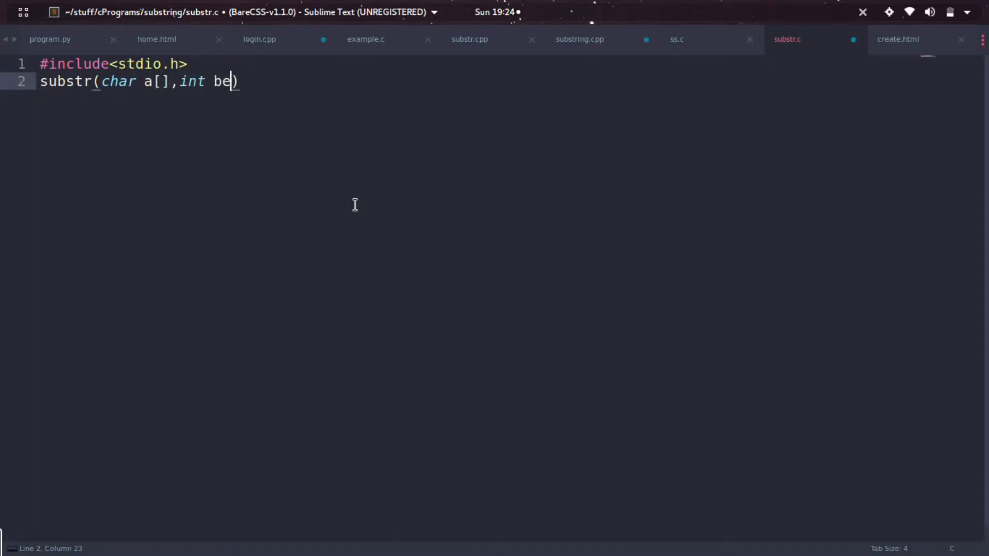
type("gin,")
type("int a")
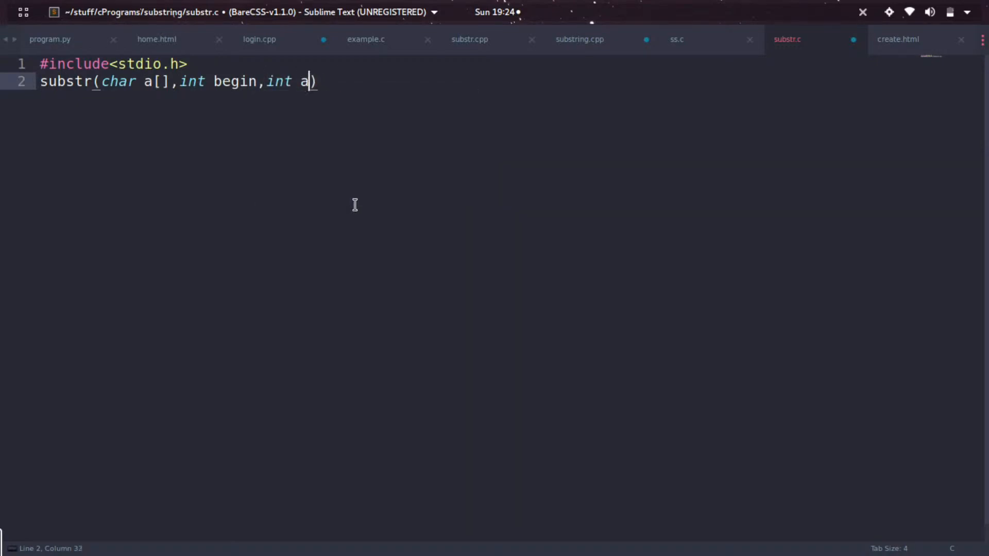
key("BackSpace")
type("end")
key("Right")
key("Home")
type("ch")
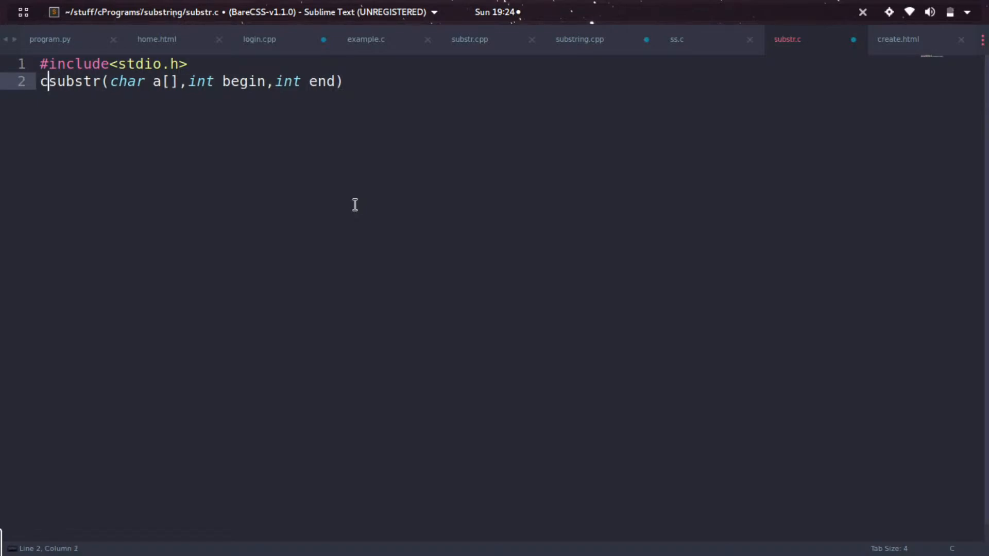
type("ar")
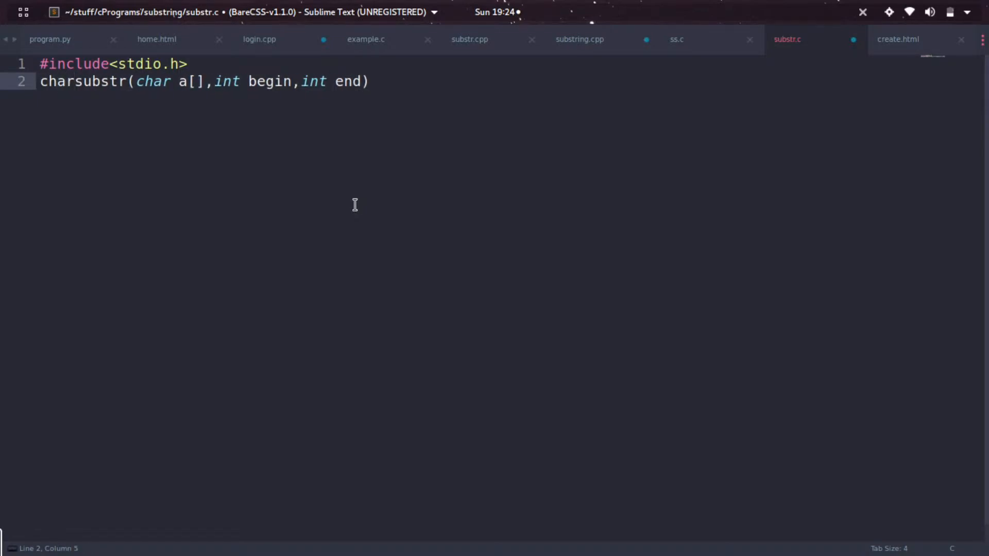
type("*")
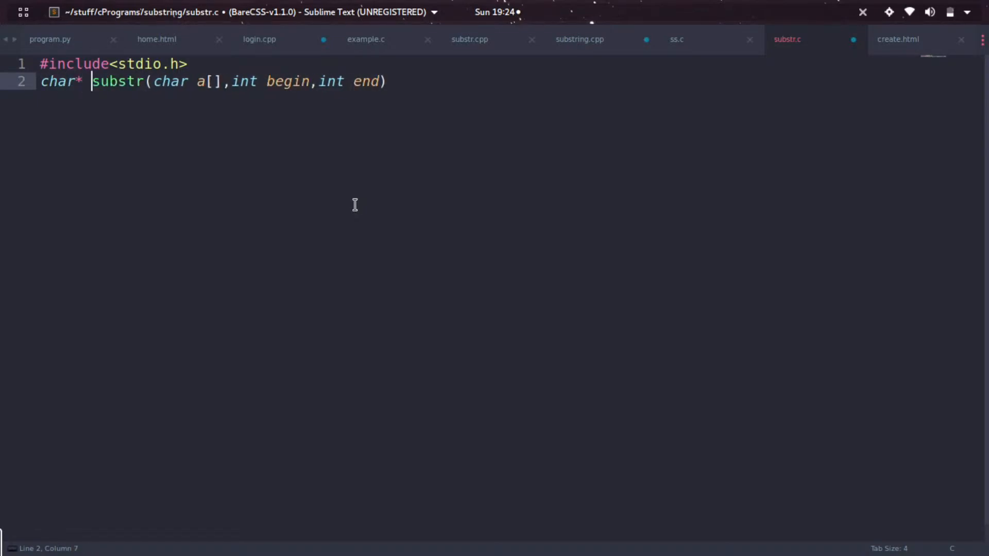
key("End")
key("Return")
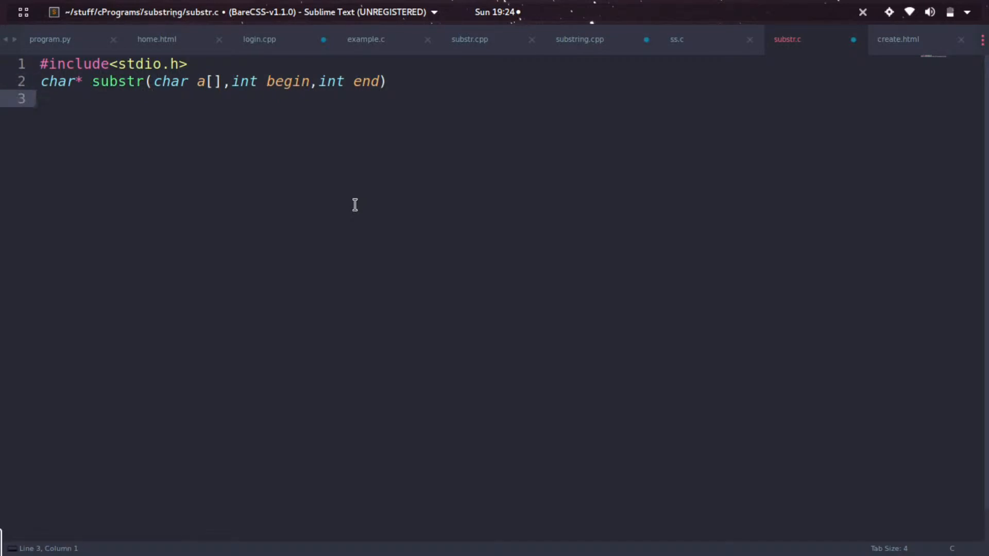
type("{")
- Open the function's braces and declare a char b[100] buffer inside
key("BackSpace")
type("{")
key("Return")
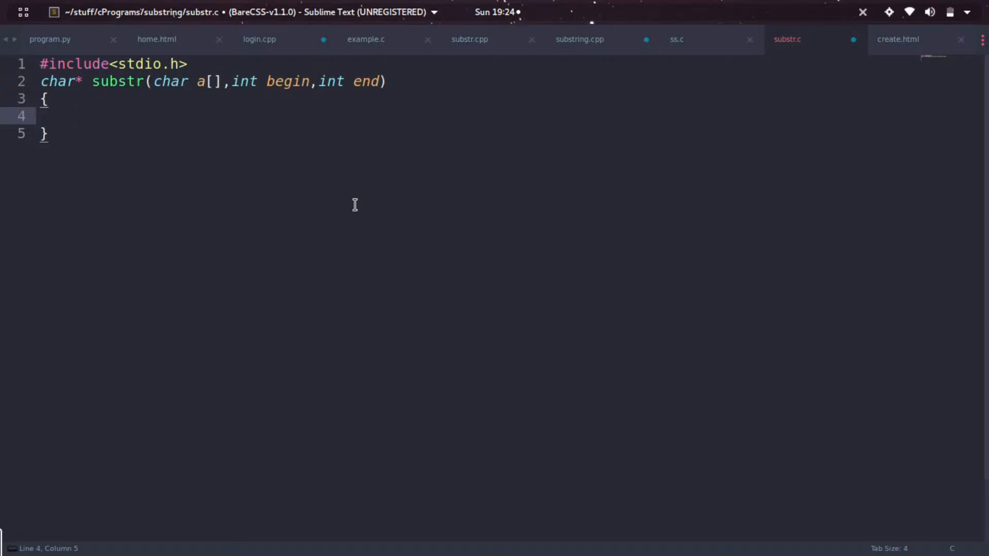
type("char a")
key("BackSpace")
type("b[")
key("Right")
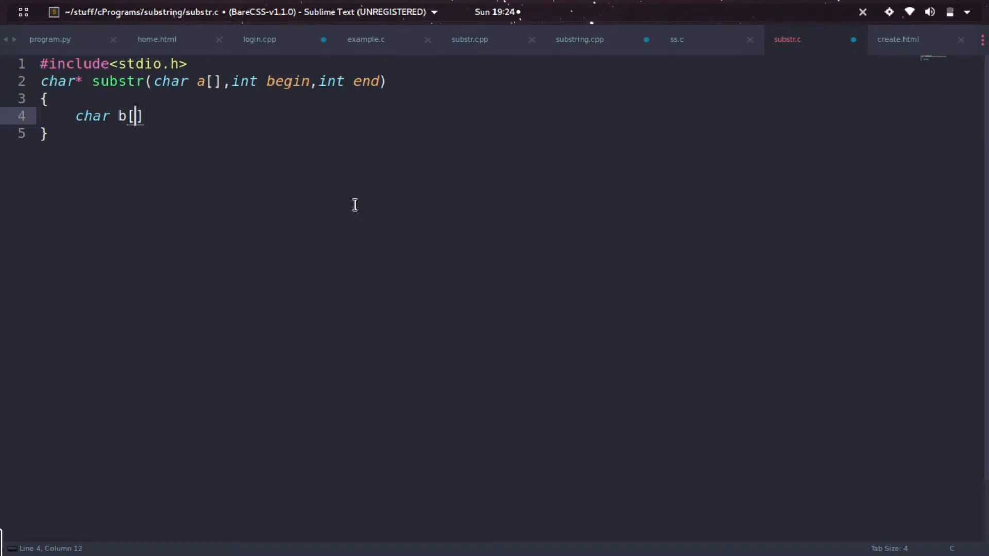
type("100")
key("Right")
type(";")
key("Return")
key("Up")
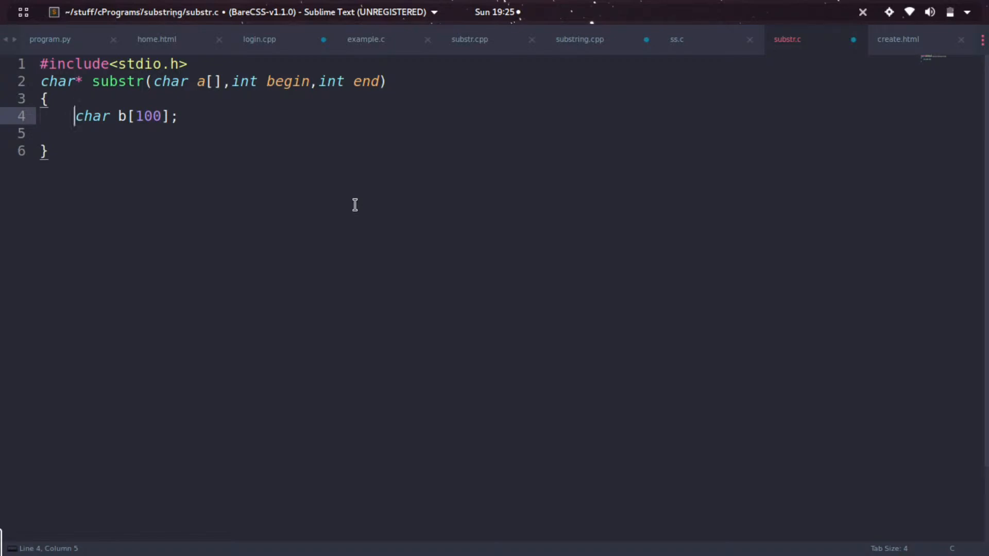
type("st")
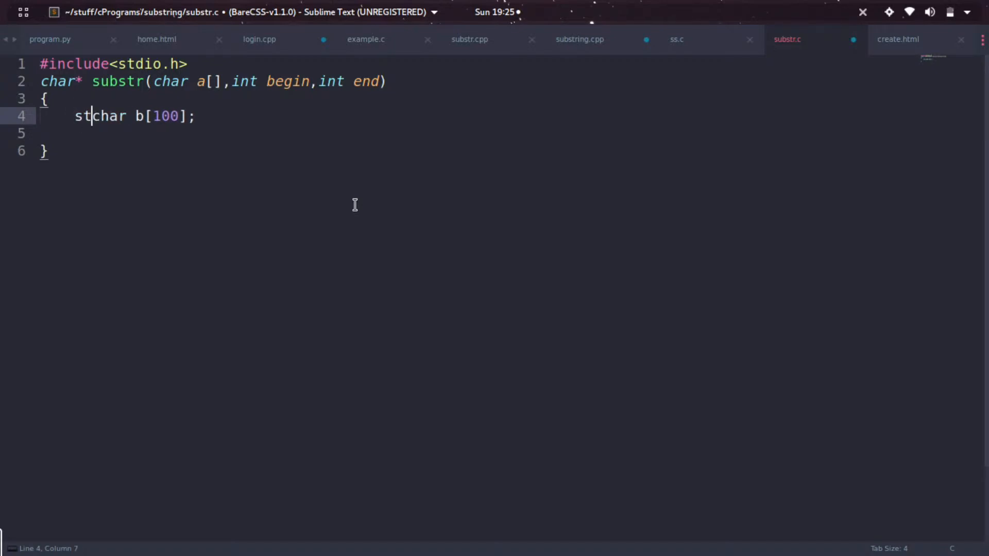
type("atic")
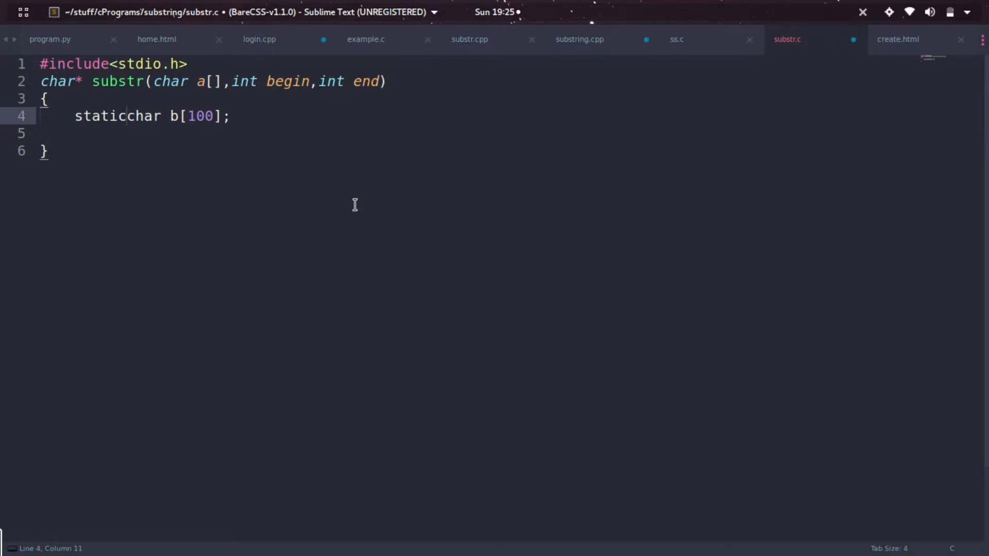
- Make the buffer static char b[100] and add an int i declaration with blank lines between
key("BackSpace")
key("BackSpace")
key("BackSpace")
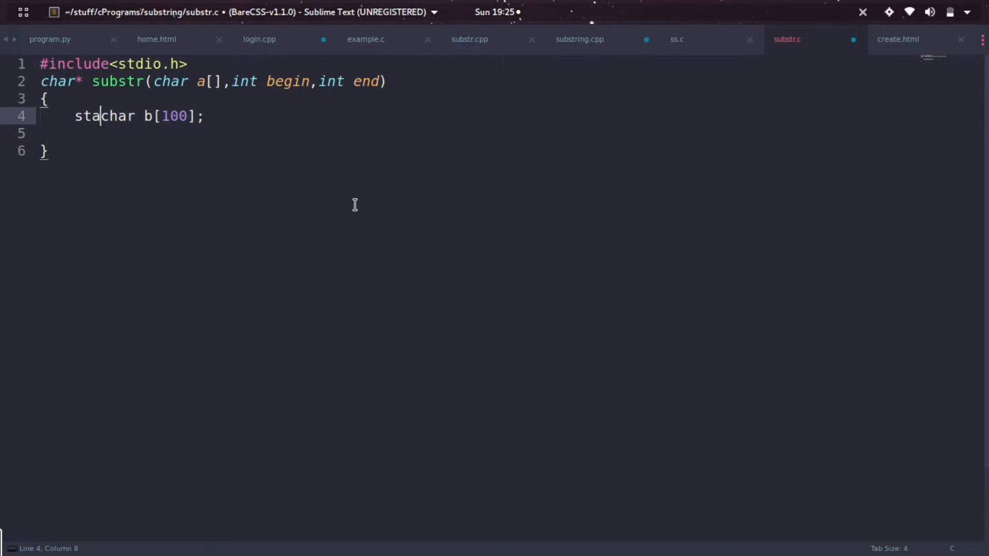
type("tic")
key("ctrl+Right")
key("ctrl+Right")
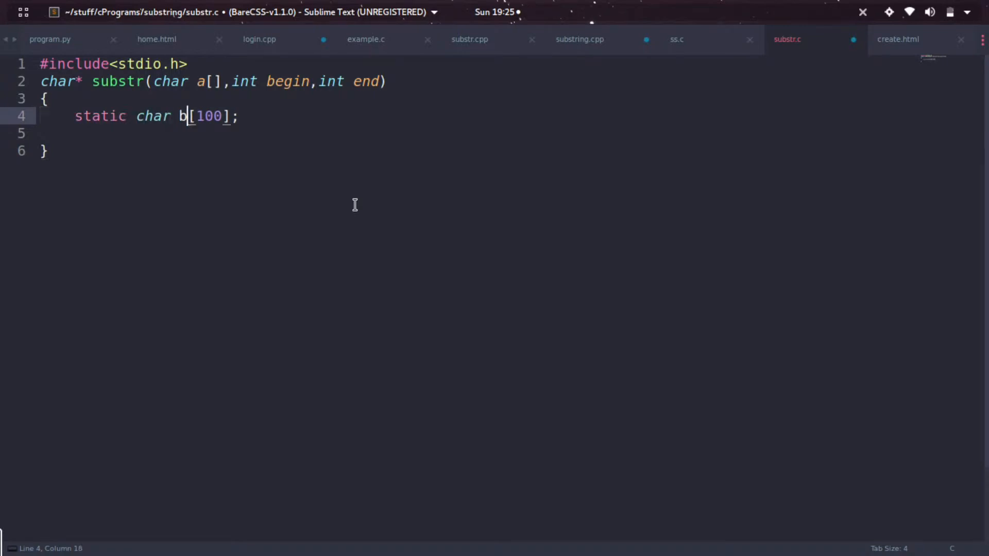
key("Right")
key("Right")
key("Right")
key("Right")
key("Right")
key("Right")
key("Return")
key("Return")
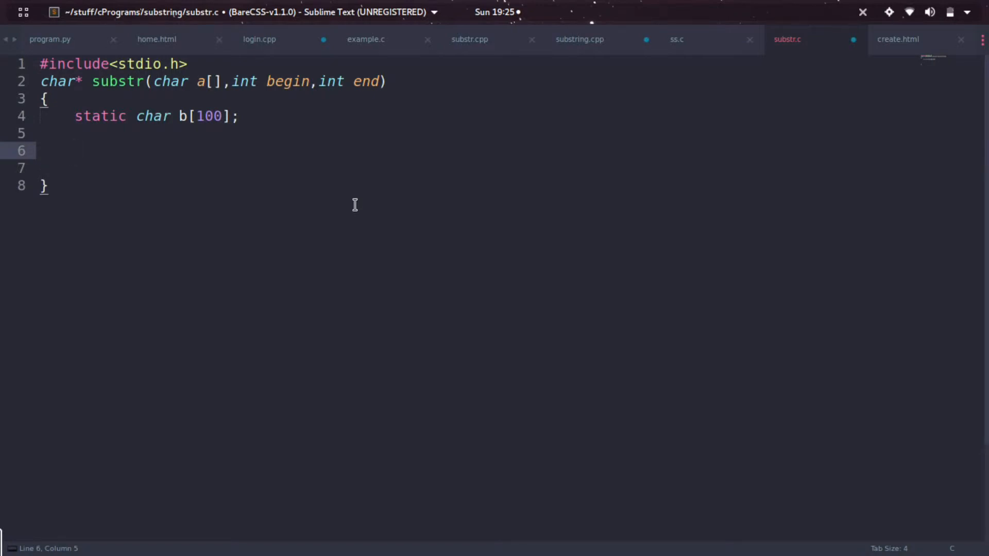
type("int i;")
key("Return")
key("Return")
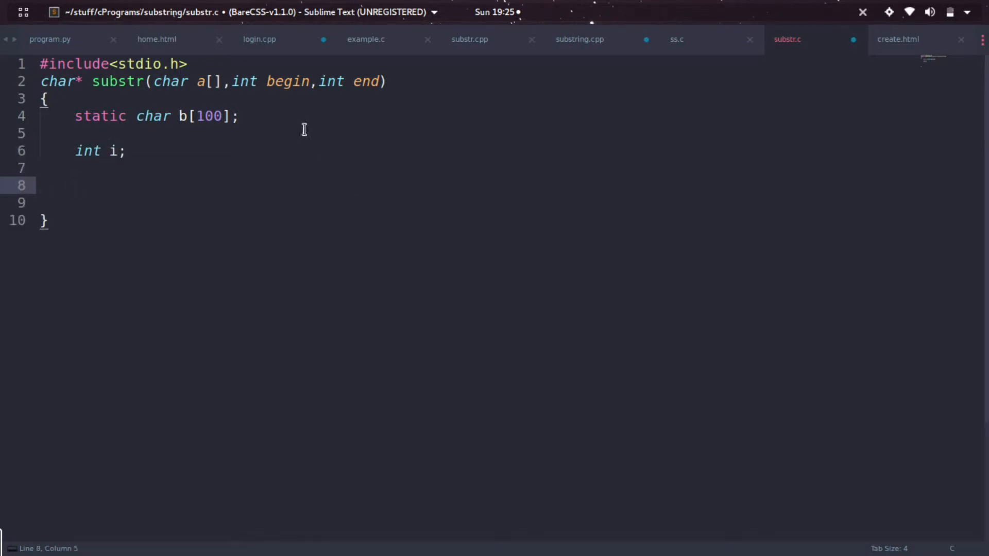
- Write a while(begin<=end) loop header inside substr and open its body block
left_click_drag(275, 85, 336, 105)
left_click(336, 104)
left_click(114, 189)
type("while(be")
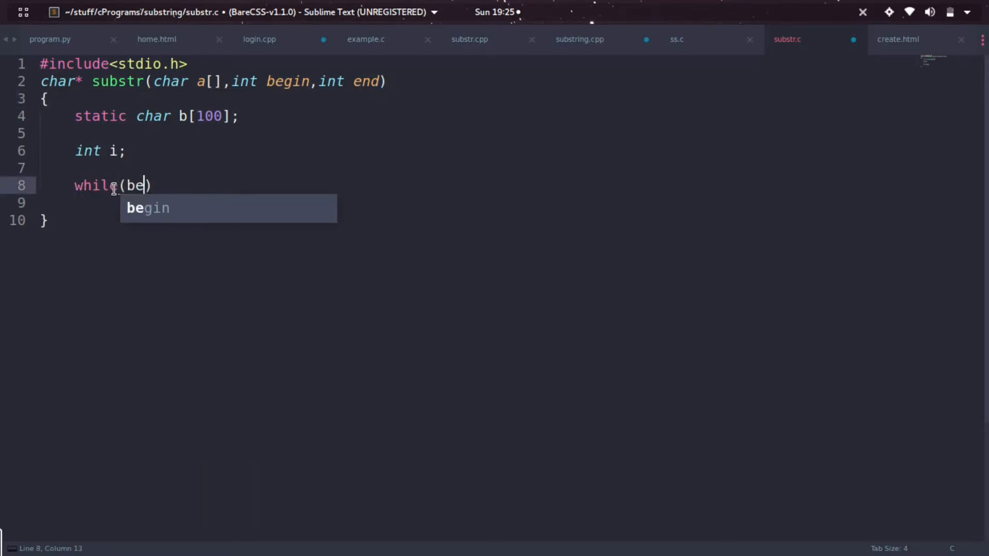
type("c")
key("BackSpace")
type("gin<=")
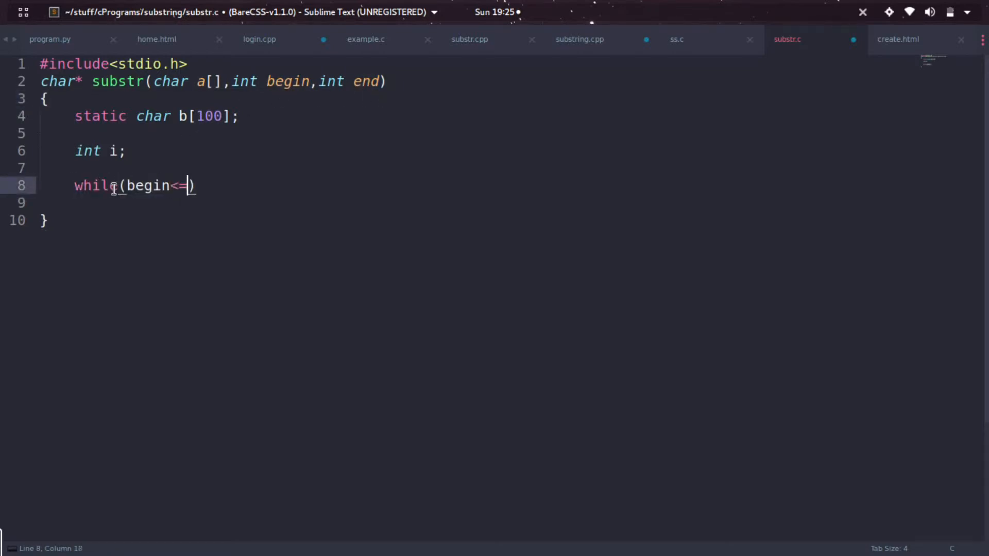
type("end")
key("Right")
key("Return")
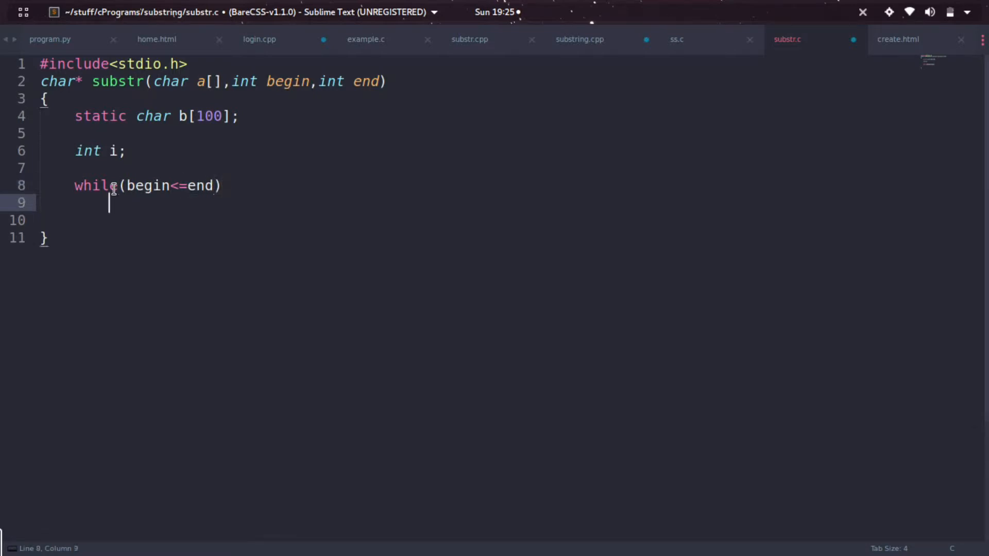
type("{")
key("Return")
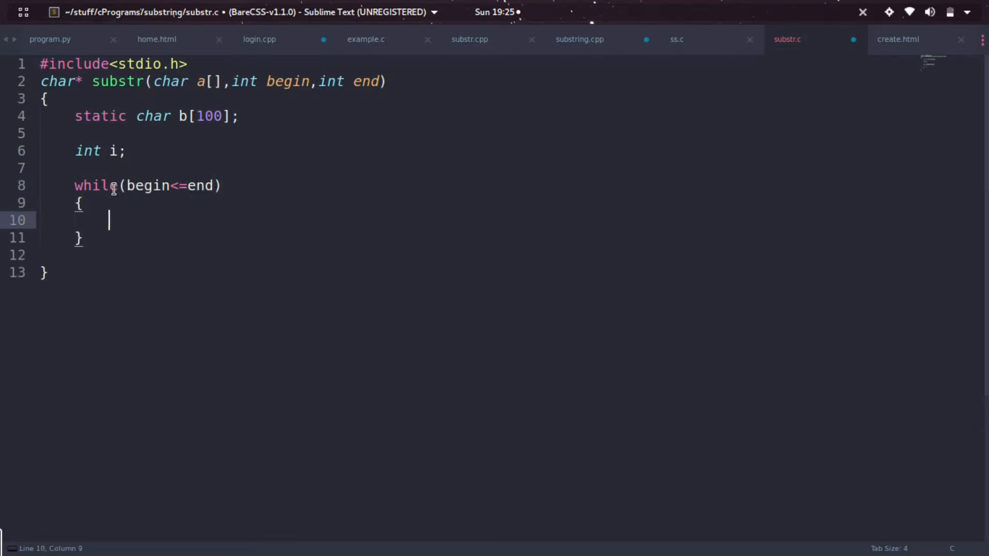
type("begin++;")
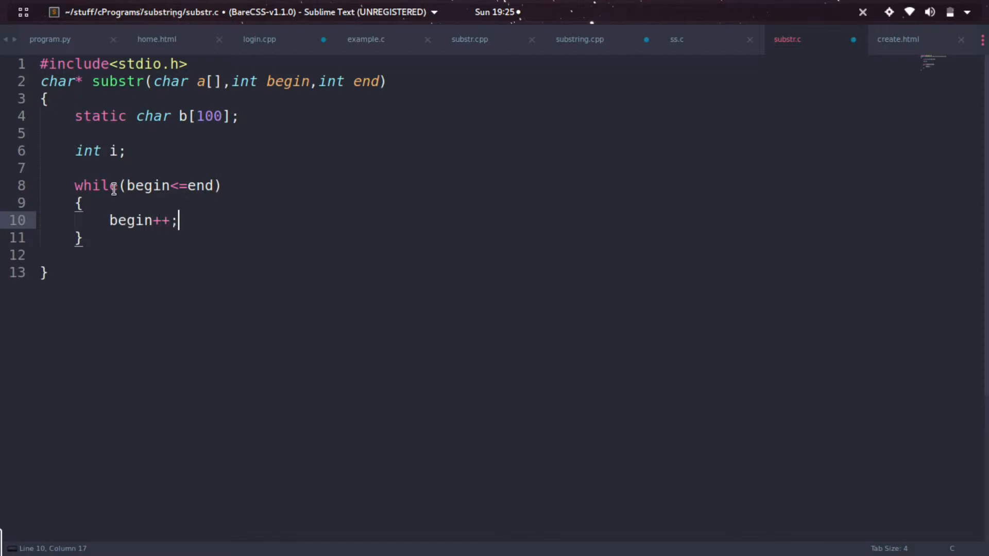
- Fill the loop body with b[i] = a[begin]; above begin++;
key("ctrl+shift+Return")
key("Return")
key("Return")
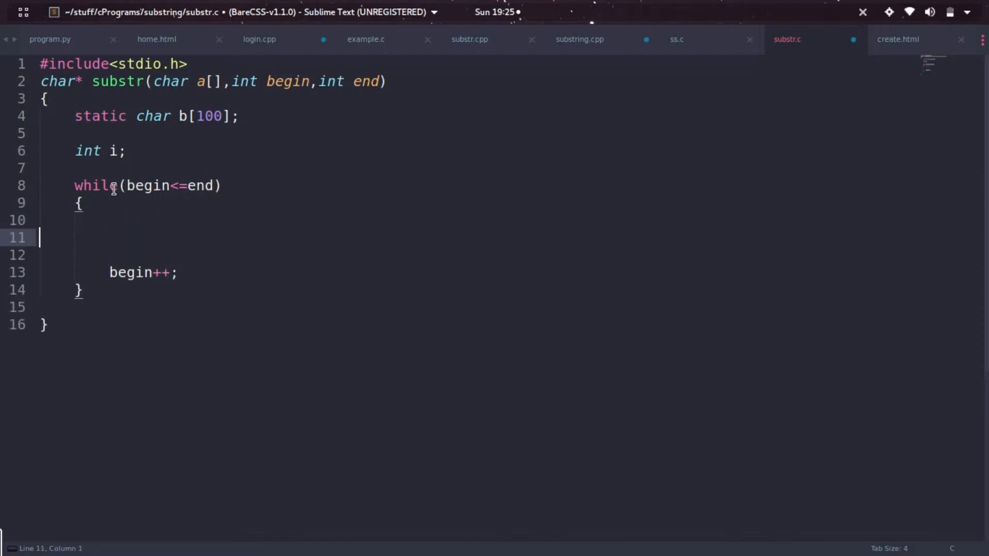
key("Tab")
key("Tab")
key("Tab")
key("BackSpace")
type("b")
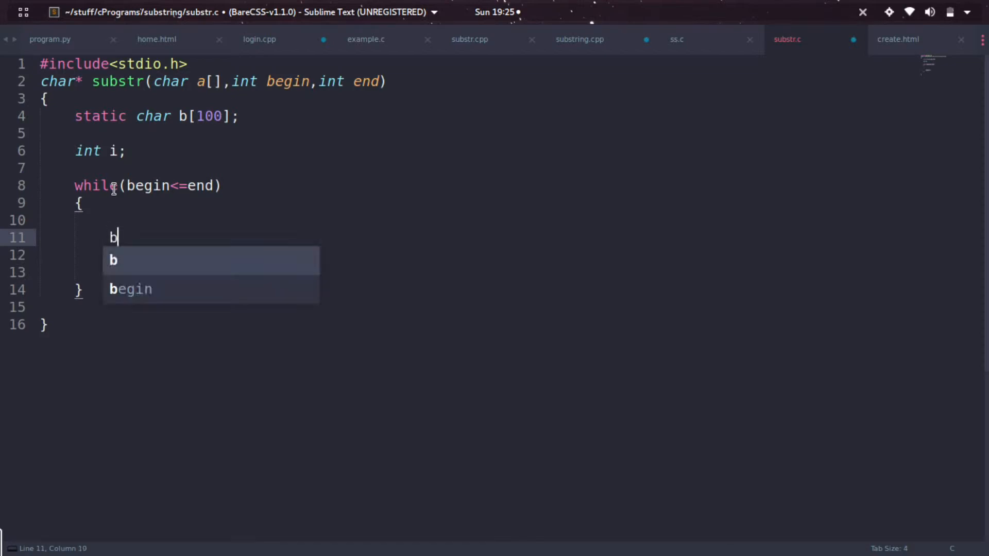
type("[i")
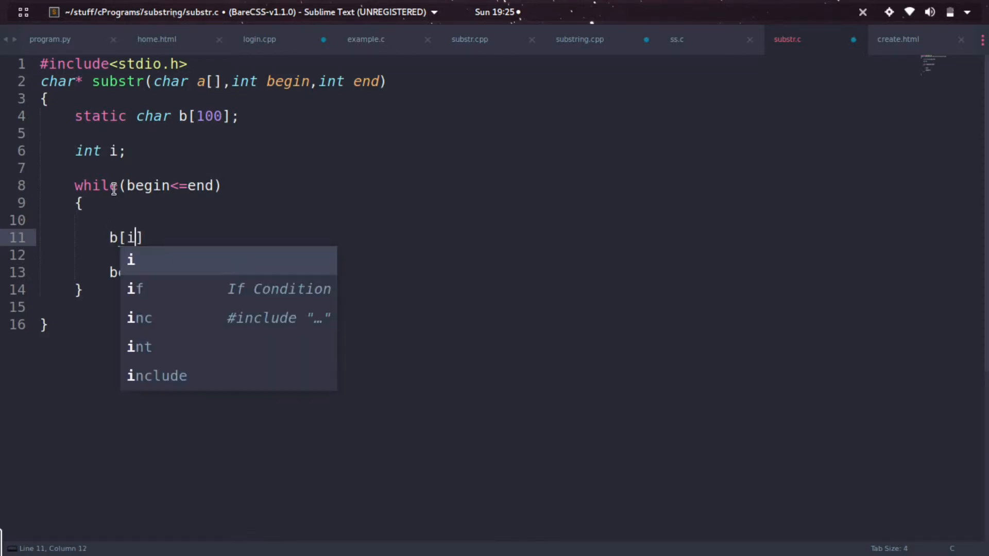
key("Right")
type("= ")
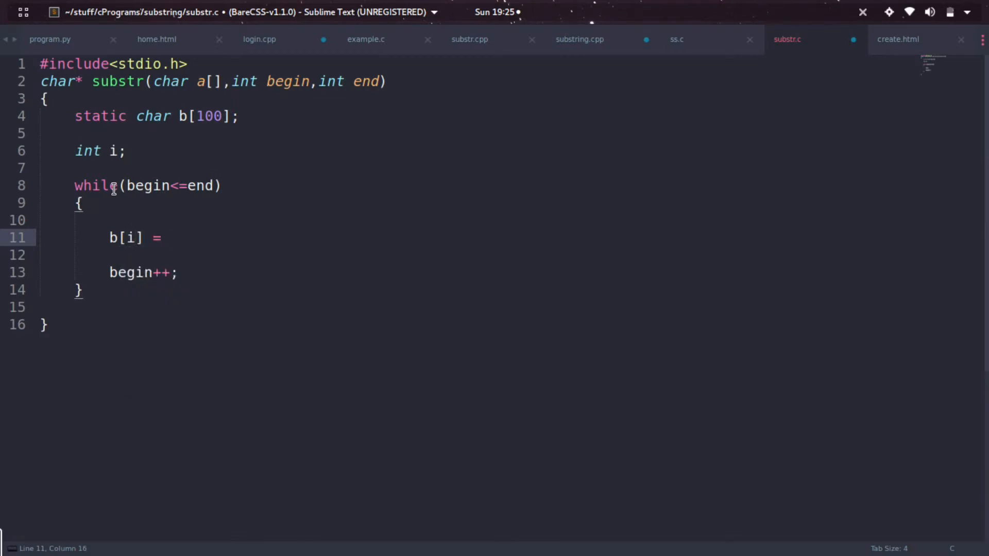
type("a[begin")
key("Right")
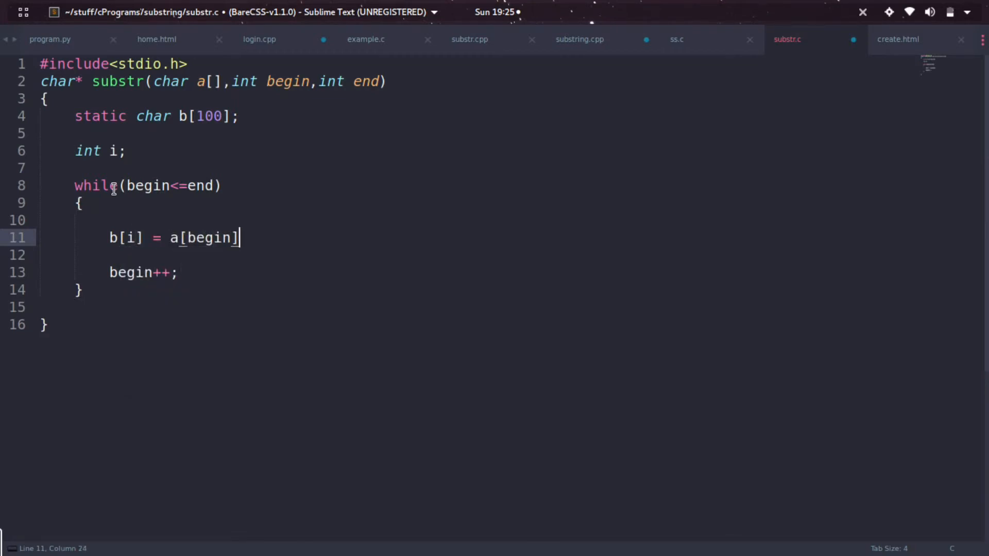
type(";")
key("Up")
- Change the declaration to int i=0; and add i++; after the copying statement
key("Up")
key("Up")
key("Up")
key("Up")
key("Up")
key("Down")
key("Down")
key("Down")
key("Up")
key("Up")
key("End")
key("Left")
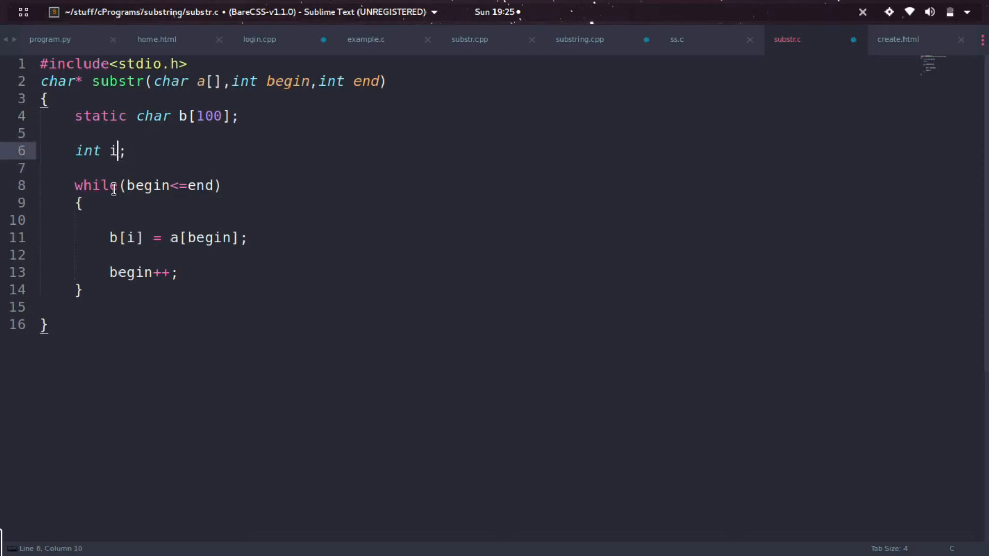
type("=0")
key("Down")
key("Down")
key("Down")
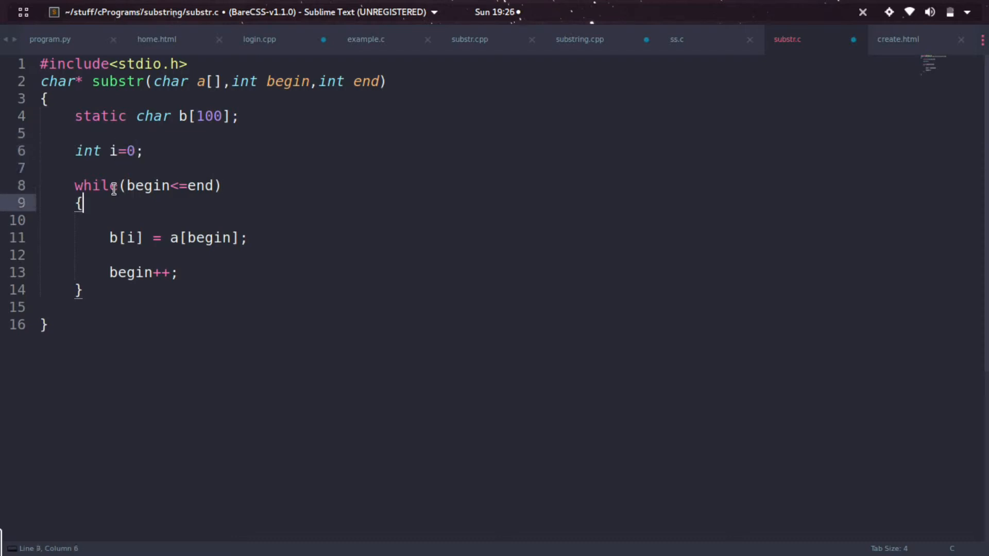
key("Down")
key("Down")
key("Down")
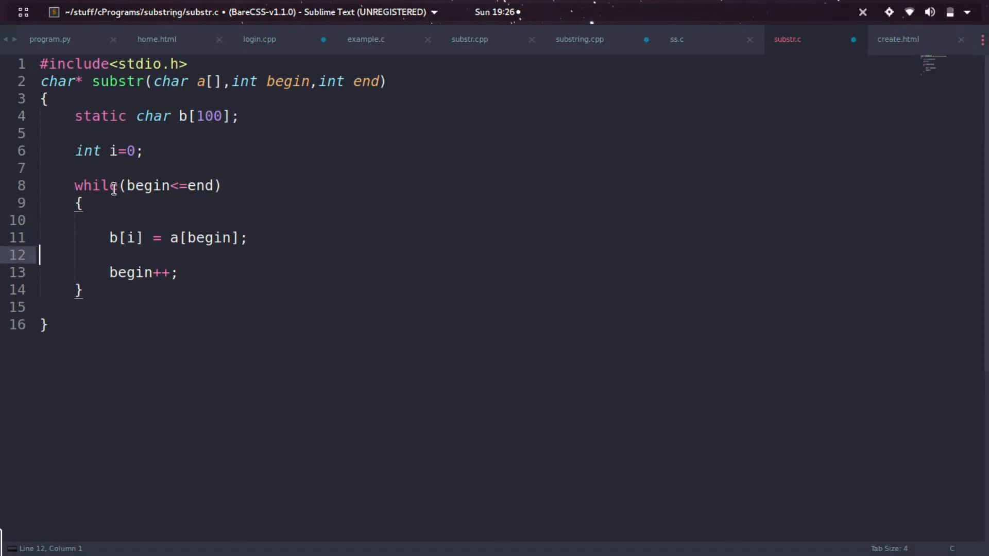
key("Return")
type("i+")
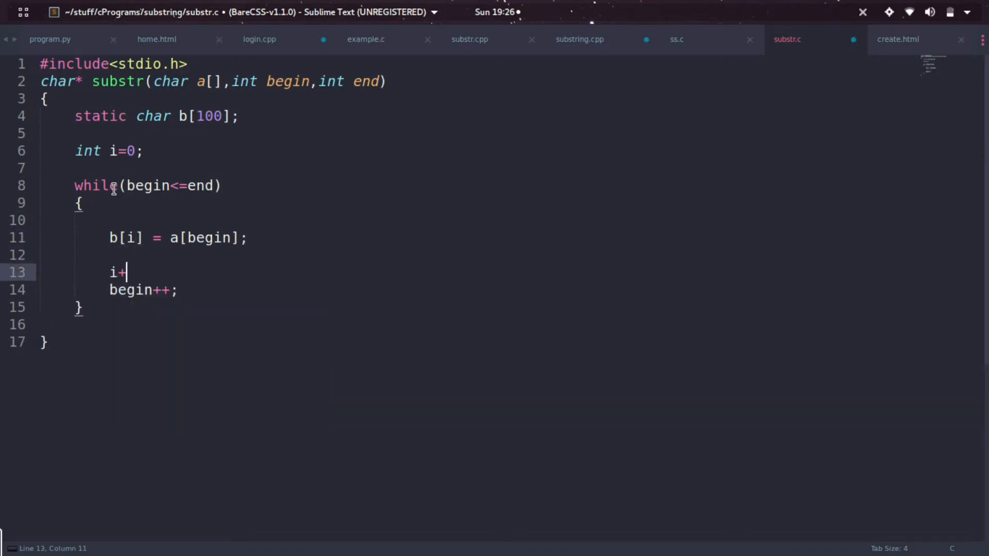
type("+;")
- Review the loop by highlighting its condition and copy statement, then leave blank lines after its closing brace
key("Up")
key("Up")
key("Left")
key("Right")
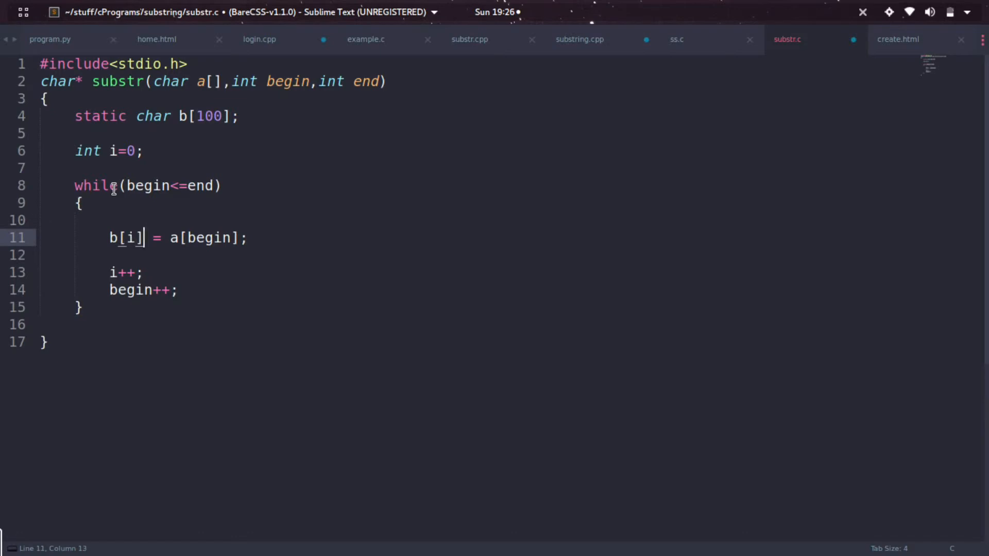
key("ctrl+Right")
key("Right")
key("shift+Right")
key("shift+Right")
key("shift+Right")
key("shift+Right")
key("shift+Right")
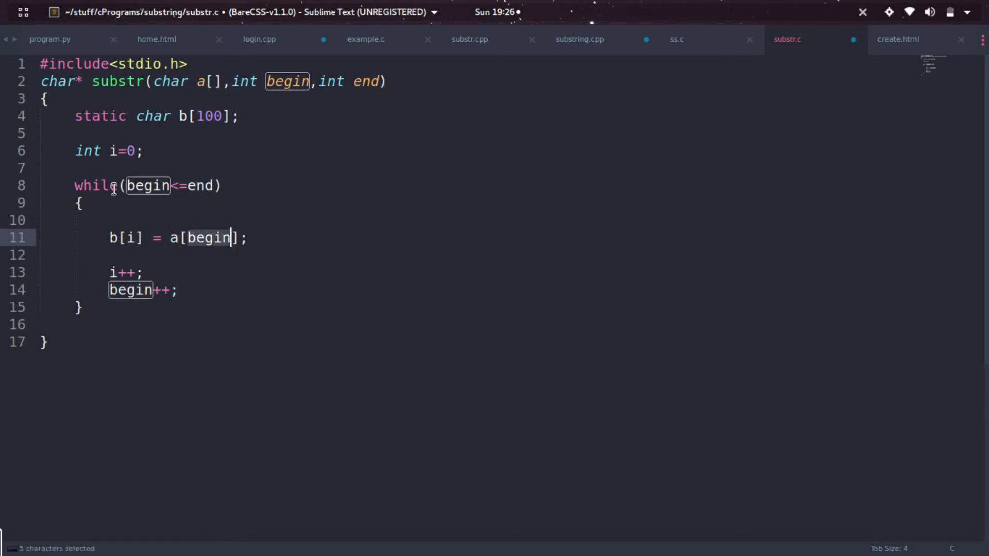
key("Down")
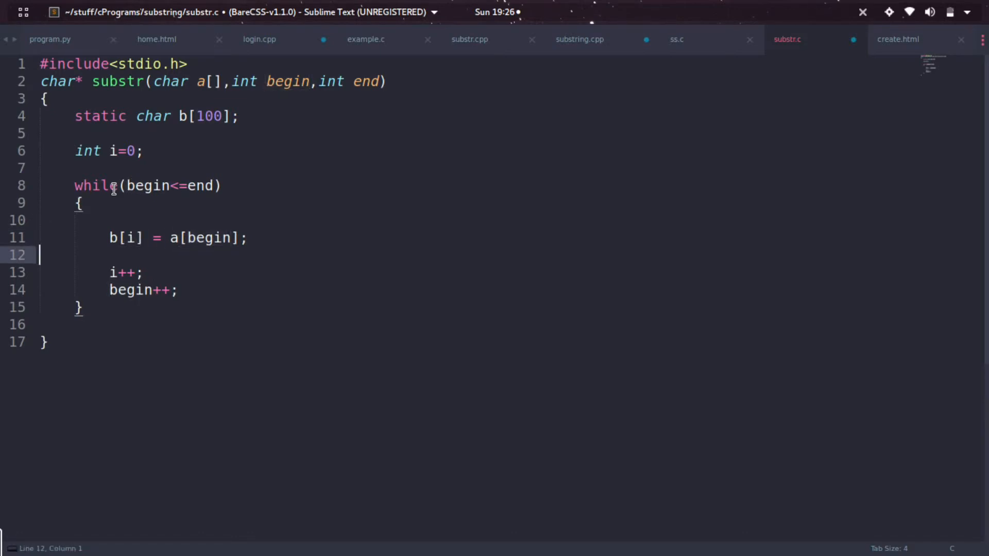
key("Up")
key("Up")
key("Up")
key("Up")
key("ctrl+Right")
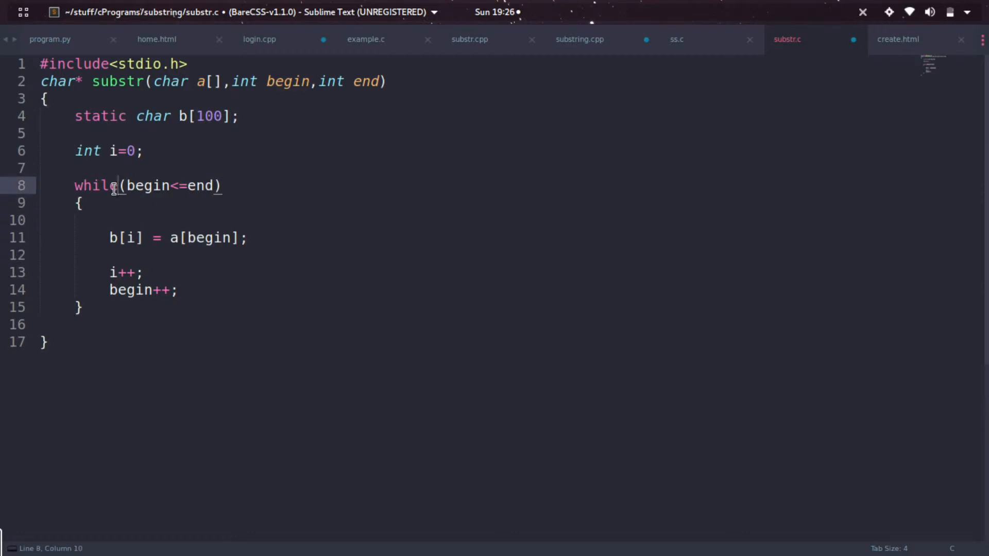
key("shift+Right")
key("shift+Right")
key("shift+Right")
key("shift+ctrl+Right")
key("shift+Right")
key("shift+Right")
key("Down")
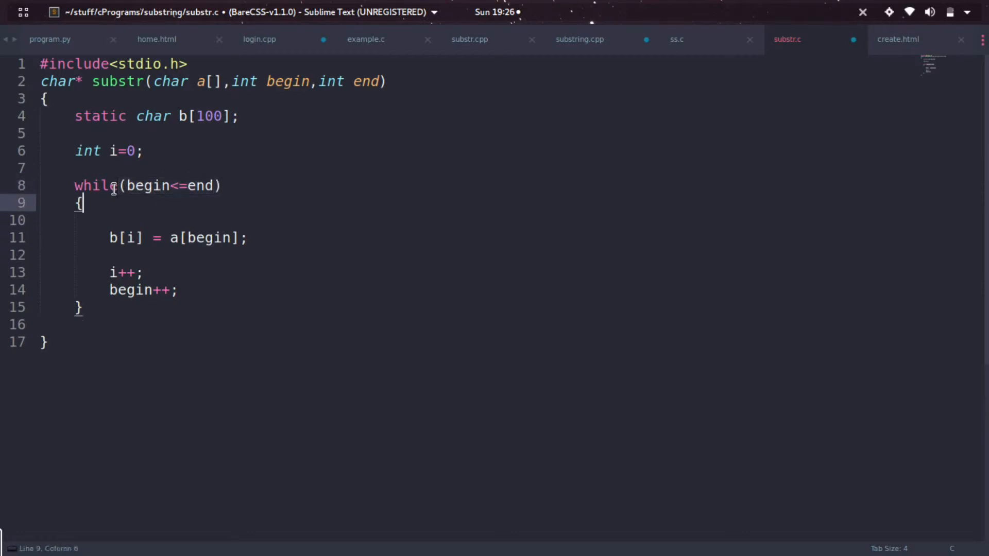
key("Down")
key("Down")
key("Home")
key("shift+ctrl+Right")
key("shift+ctrl+Right")
key("shift+ctrl+Right")
key("shift+ctrl+Right")
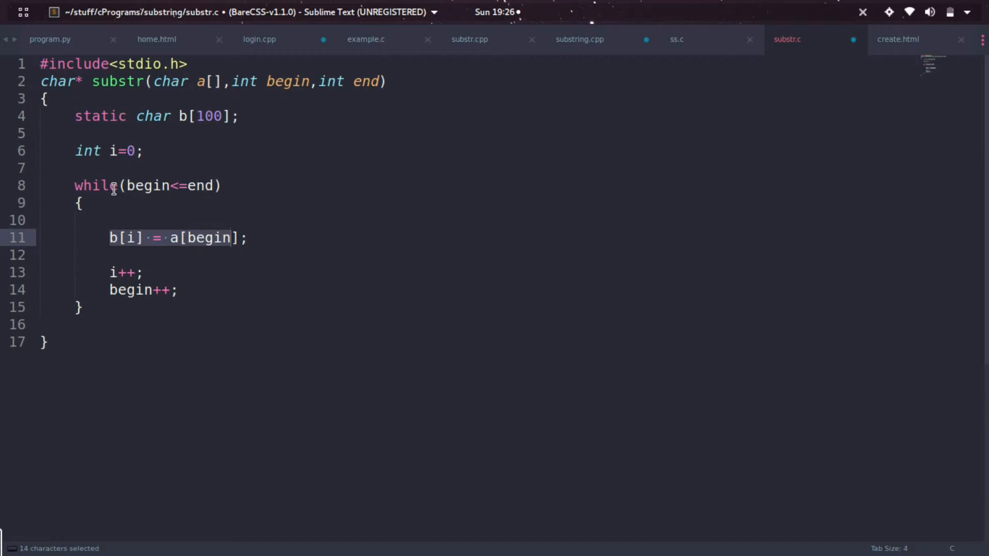
key("shift+Right")
key("Right")
key("Left")
key("Left")
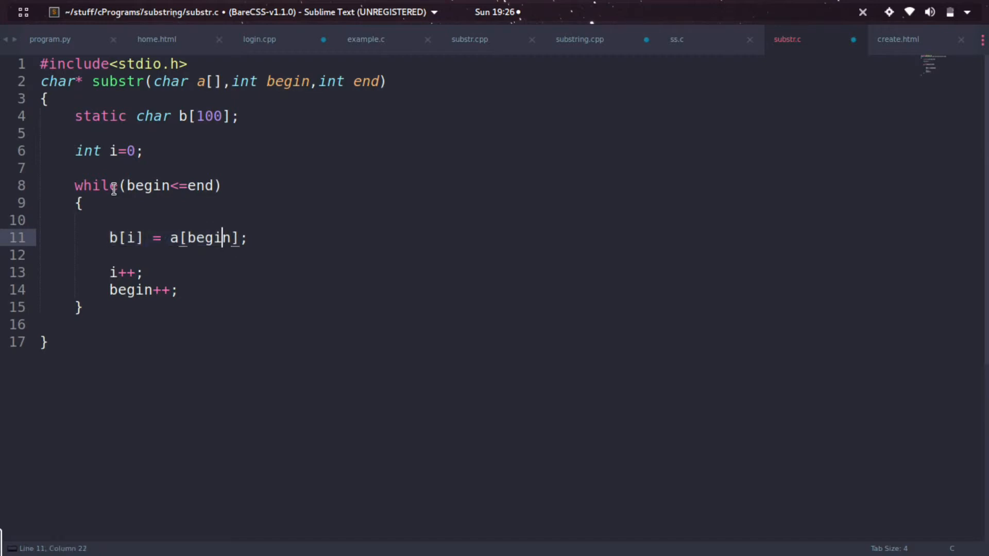
key("ctrl+Left")
key("ctrl+Left")
key("ctrl+Left")
key("Left")
key("Right")
key("Up")
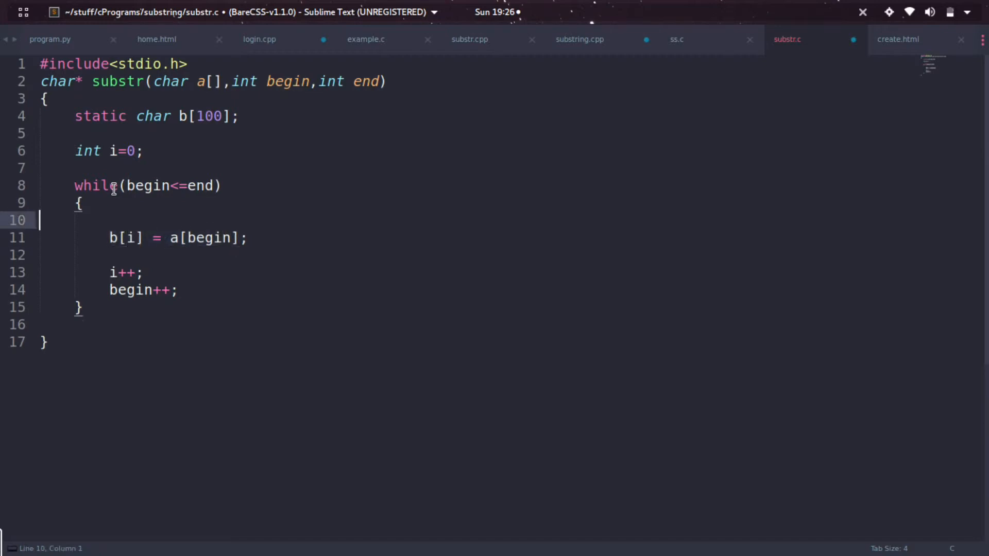
key("Down")
key("ctrl+Right")
key("ctrl+Right")
key("Down")
key("Down")
key("Up")
key("Down")
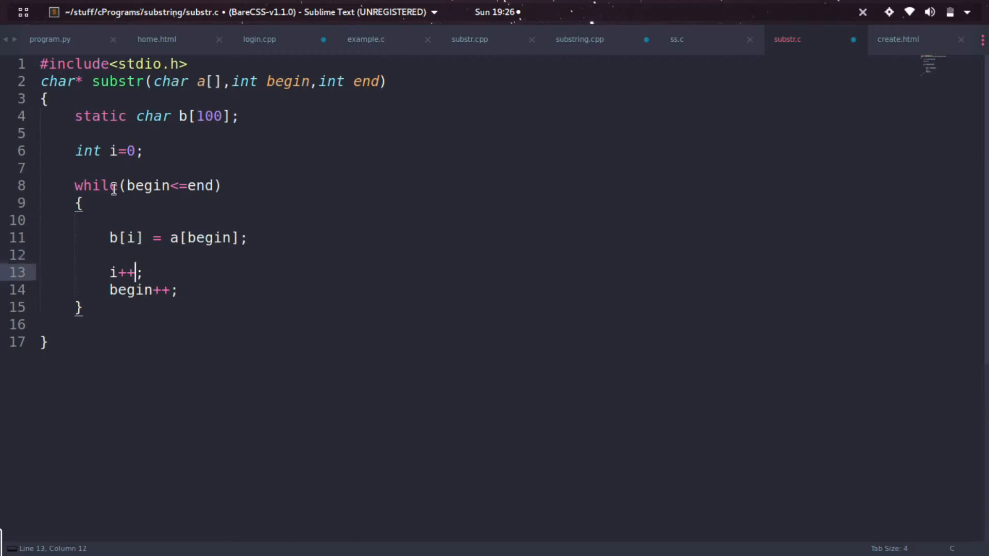
key("Down")
key("Down")
key("Return")
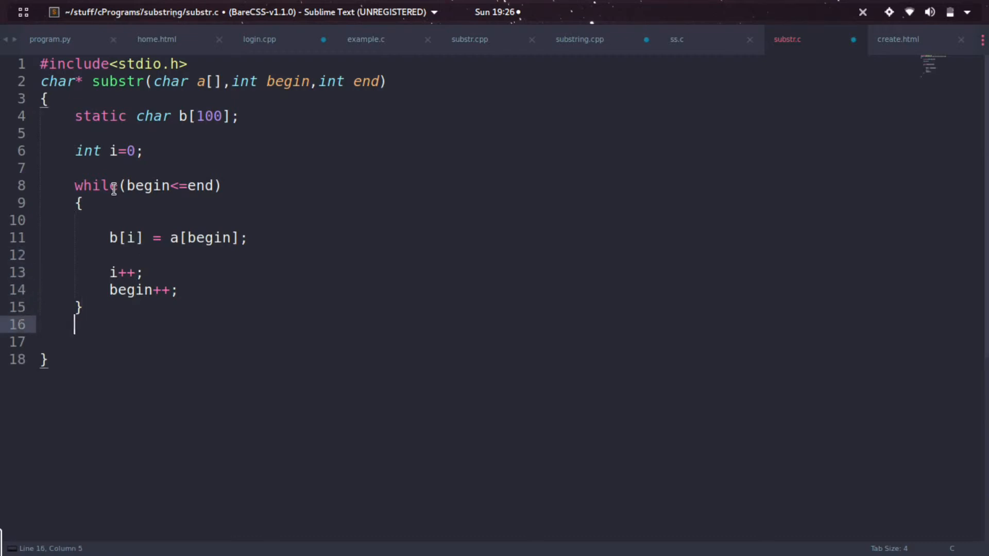
key("Return")
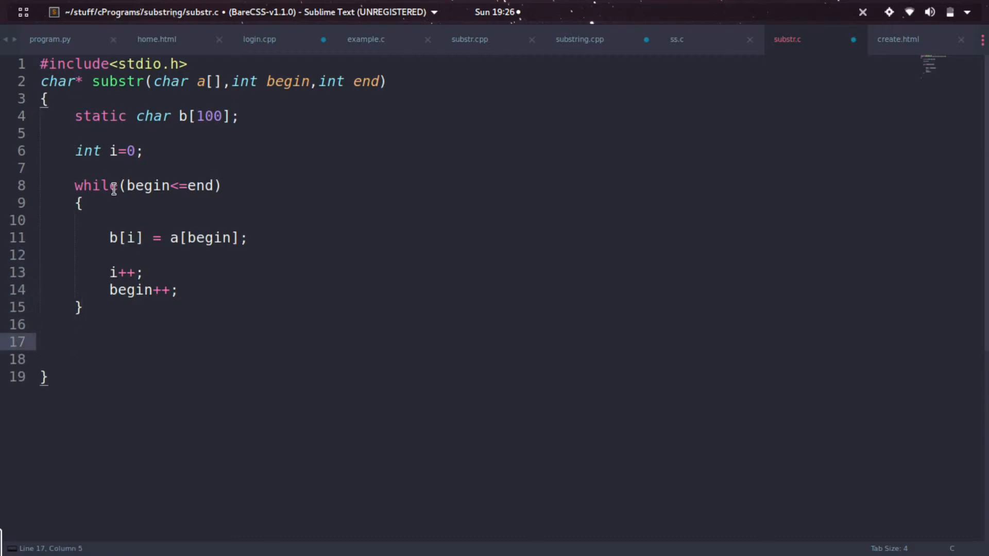
type("return b;")
- End substr with return b;, remove the extra blank line before its closing brace and start a line below for main
key("Down")
key("Down")
key("Down")
key("Return")
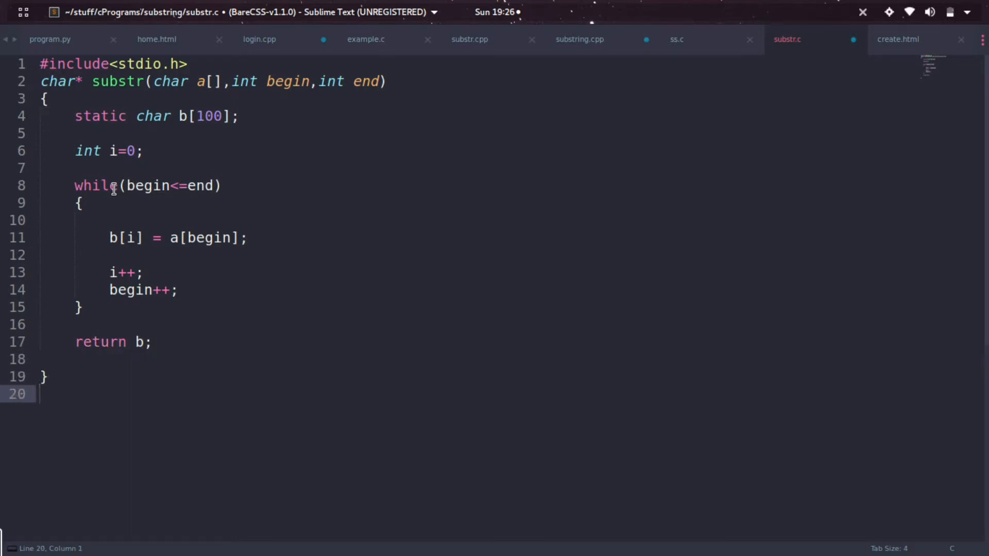
key("BackSpace")
key("Up")
key("Up")
key("Delete")
key("Down")
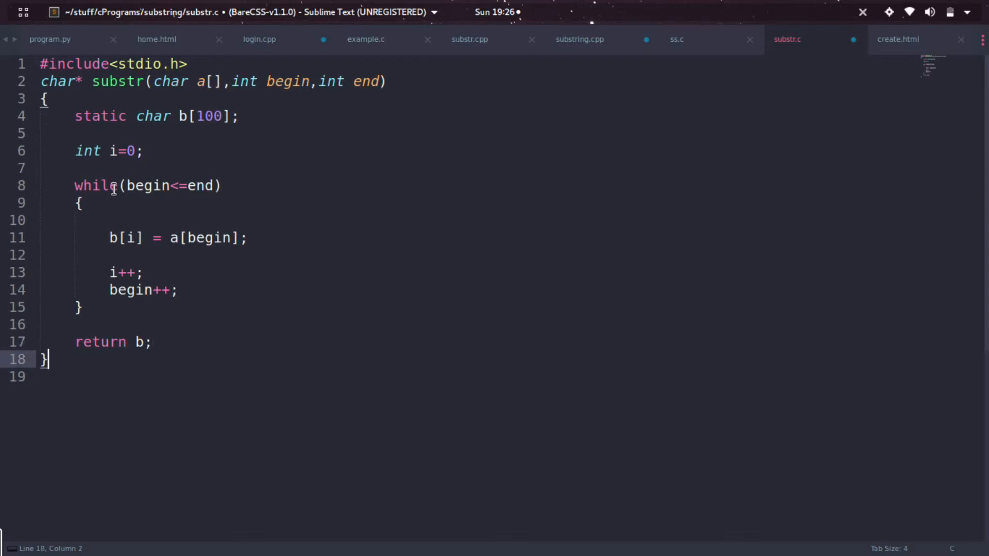
key("End")
key("Return")
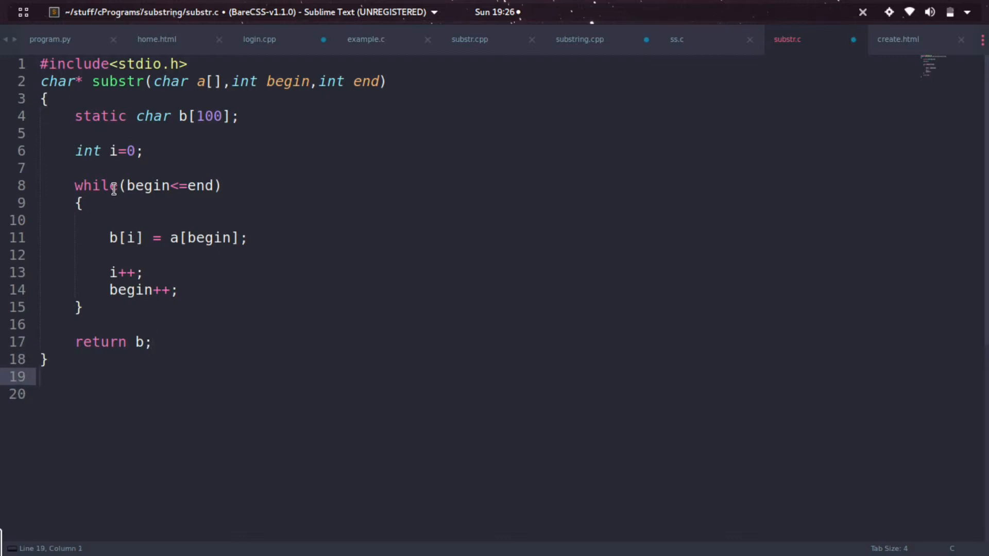
type("int mai")
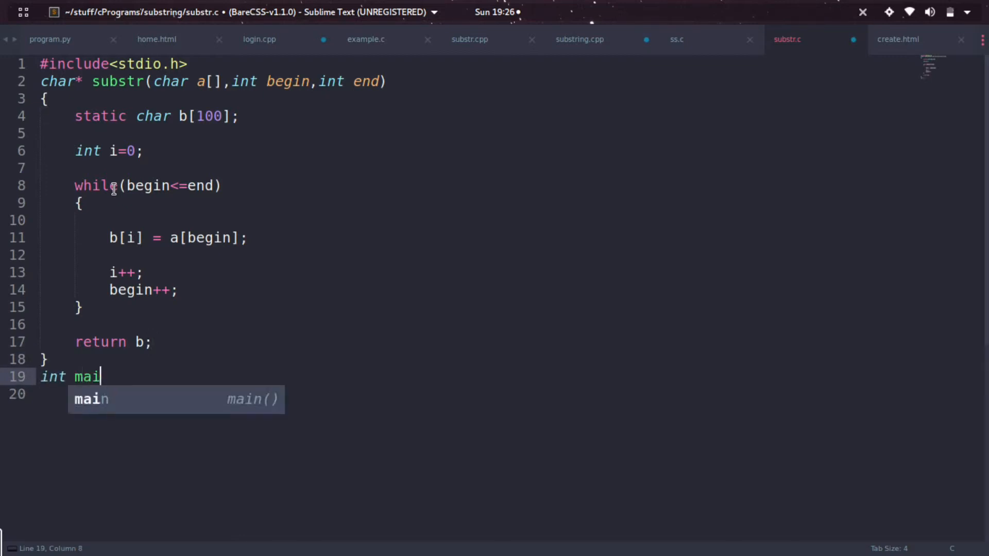
type("n()")
- Open main's body and declare char c[100] = "This is a test sentence";
key("Return")
type("{")
key("Return")
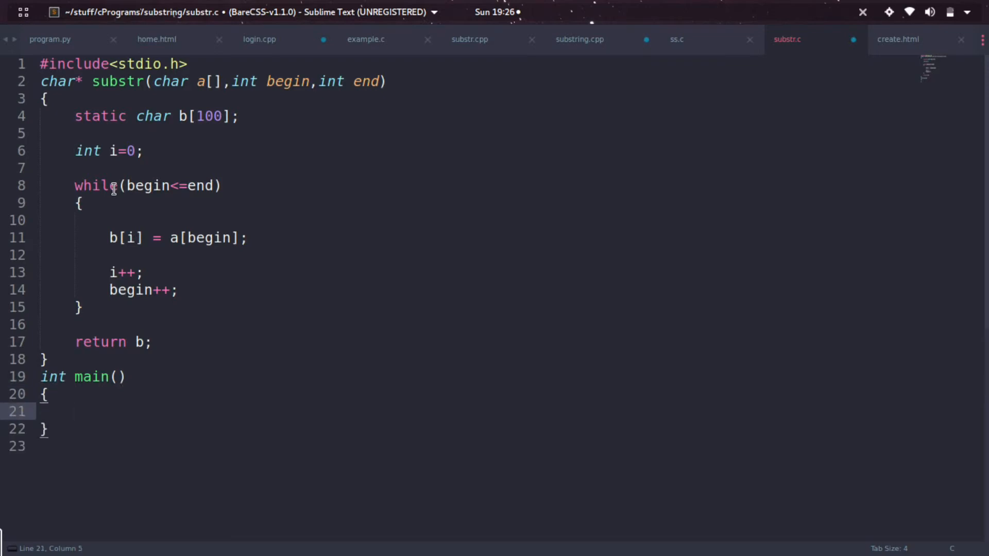
type("char b =")
key("BackSpace")
key("BackSpace")
key("BackSpace")
type("char c =")
key("BackSpace")
key("BackSpace")
key("BackSpace")
type("[100] = ")
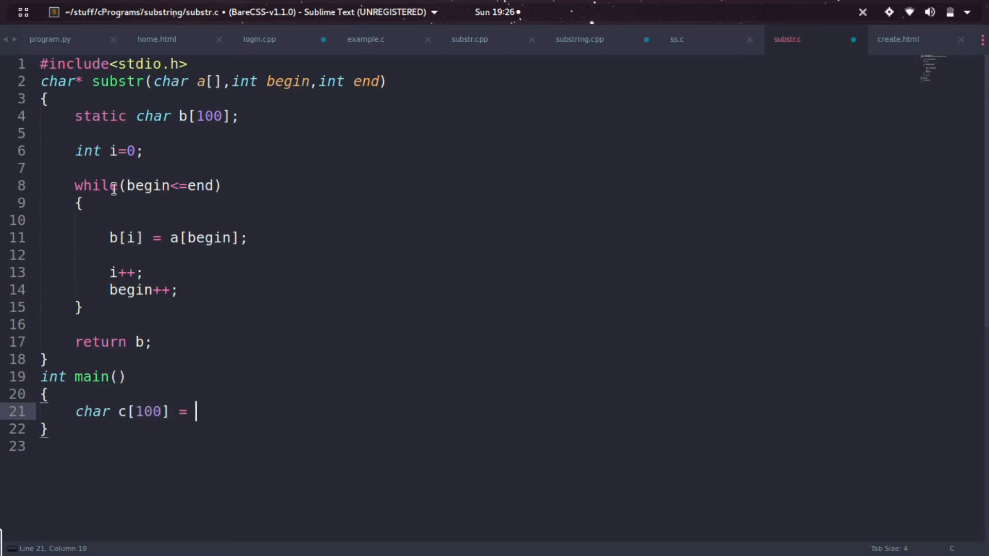
type("\"This is a tse")
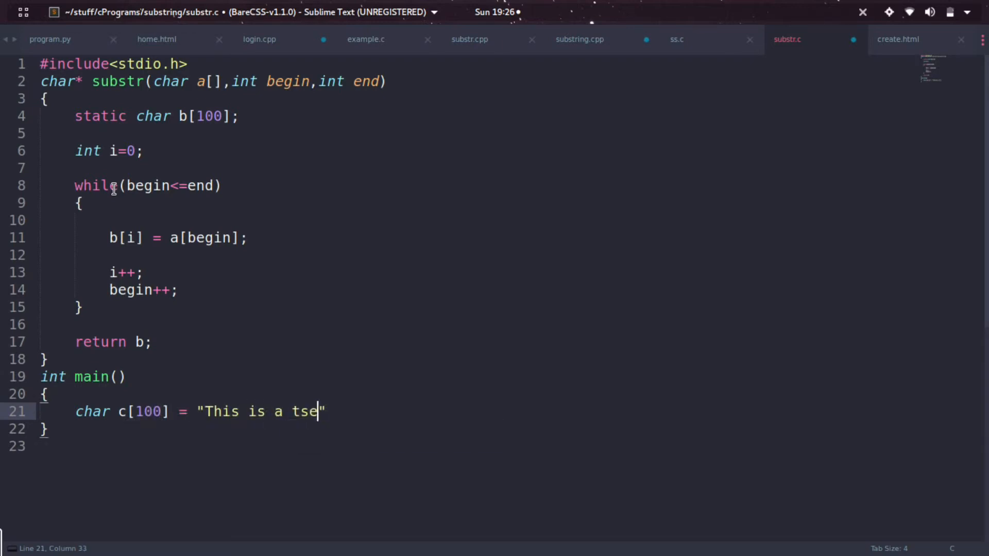
key("BackSpace")
key("BackSpace")
type("est sene")
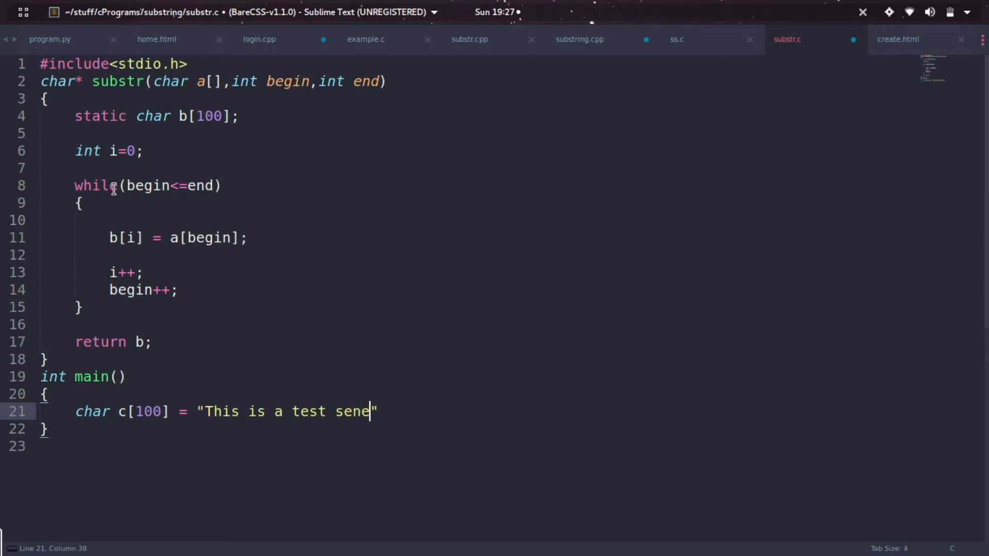
key("BackSpace")
type("tence\"")
type(";")
key("Return")
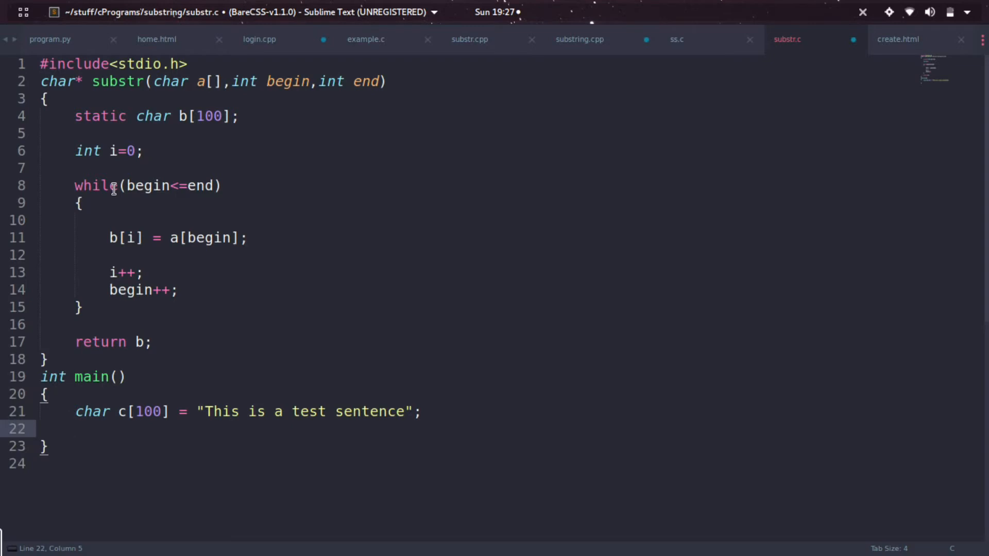
type("st")
- Write a printf call whose value argument is substr(c,5,10)
key("BackSpace")
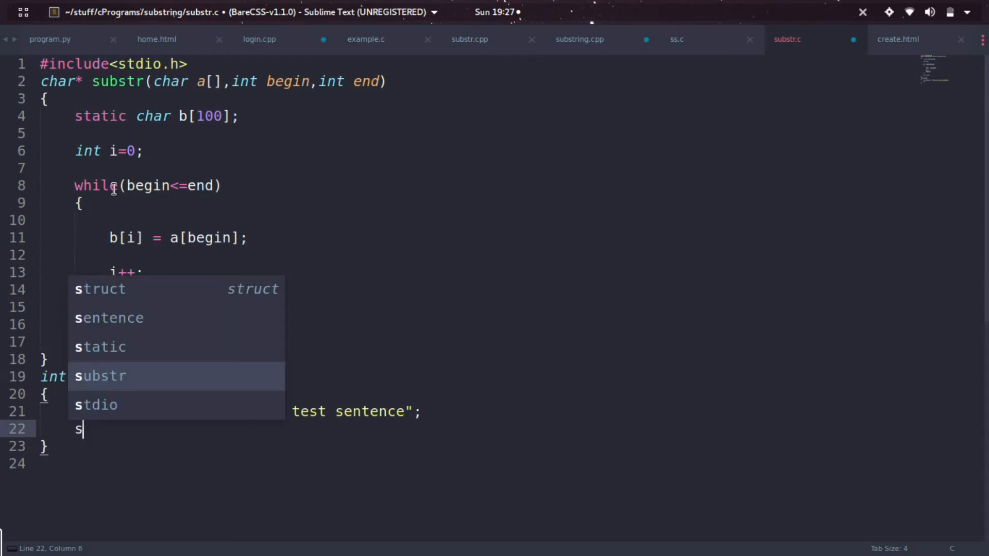
type("u")
key("Tab")
type("(")
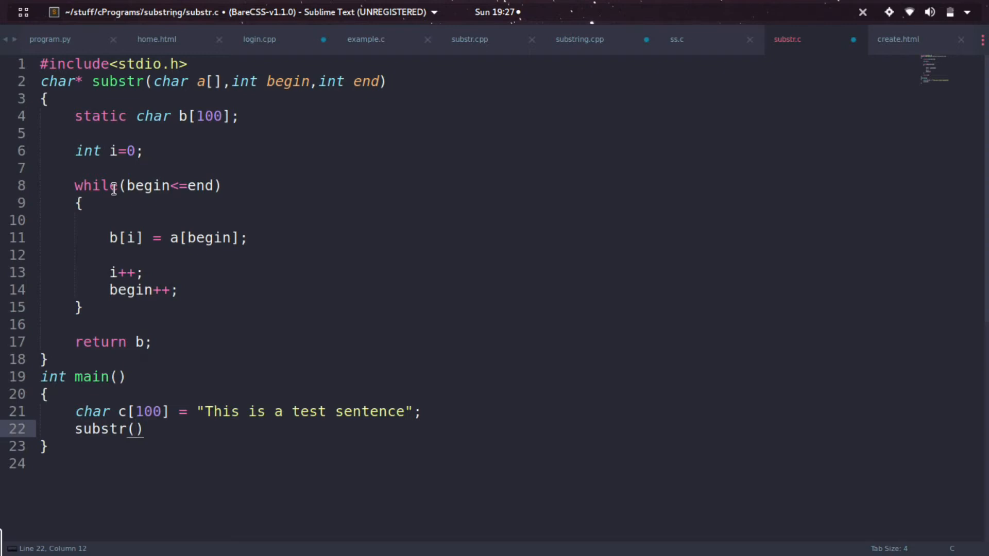
type("5,10")
key("Left")
key("Left")
key("Left")
type("c,")
key("End")
type(";")
key("Left")
key("Left")
key("Left")
key("Left")
key("Left")
key("Home")
key("ctrl+shift+Right")
key("ctrl+shift+Right")
key("ctrl+shift+Right")
key("ctrl+shift+Right")
key("ctrl+shift+Right")
key("shift+Left")
key("shift+Right")
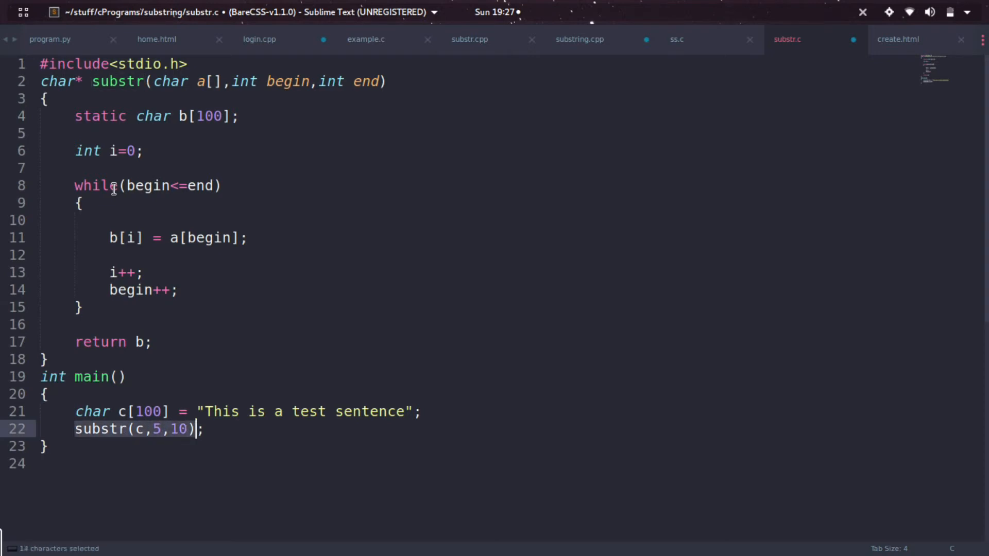
key("Left")
type("print")
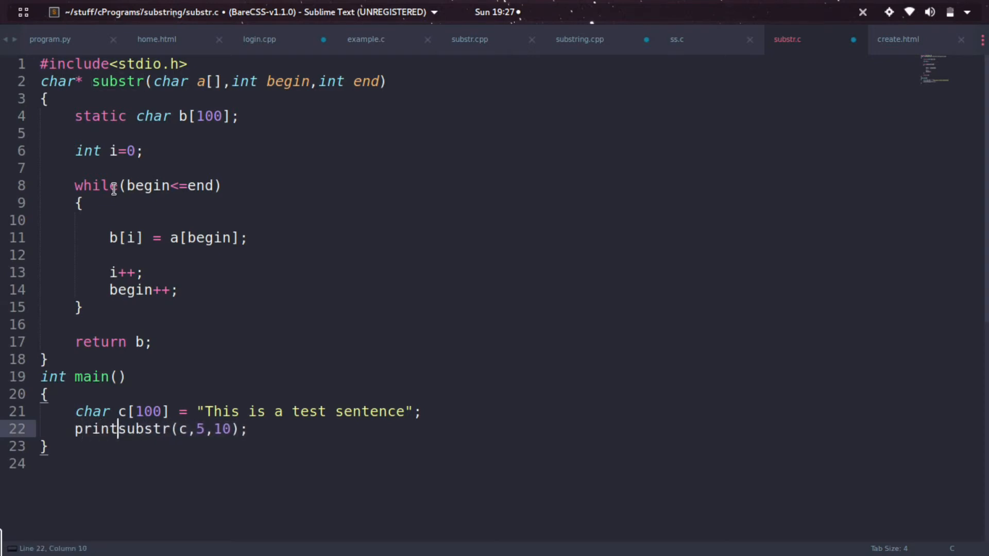
type("f(\"t")
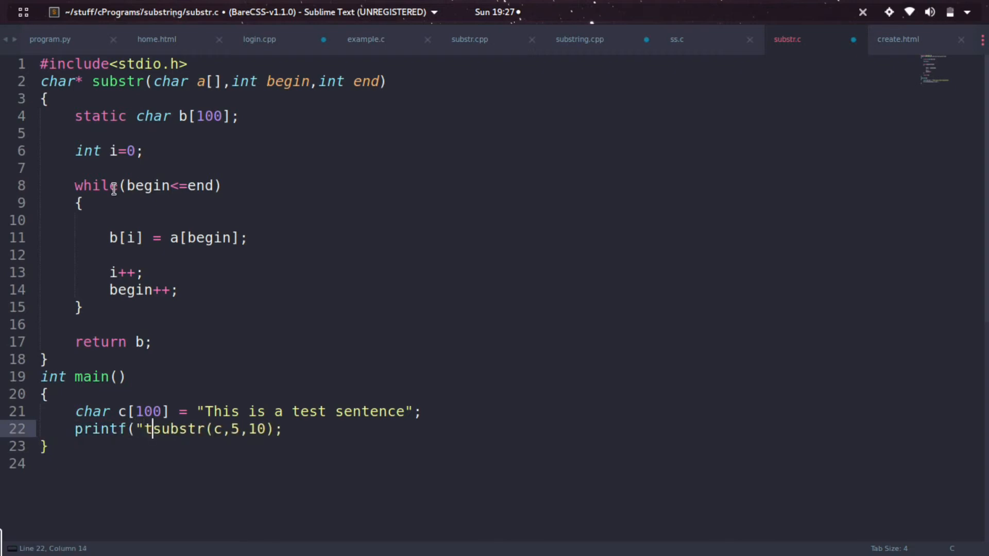
type("he string is ")
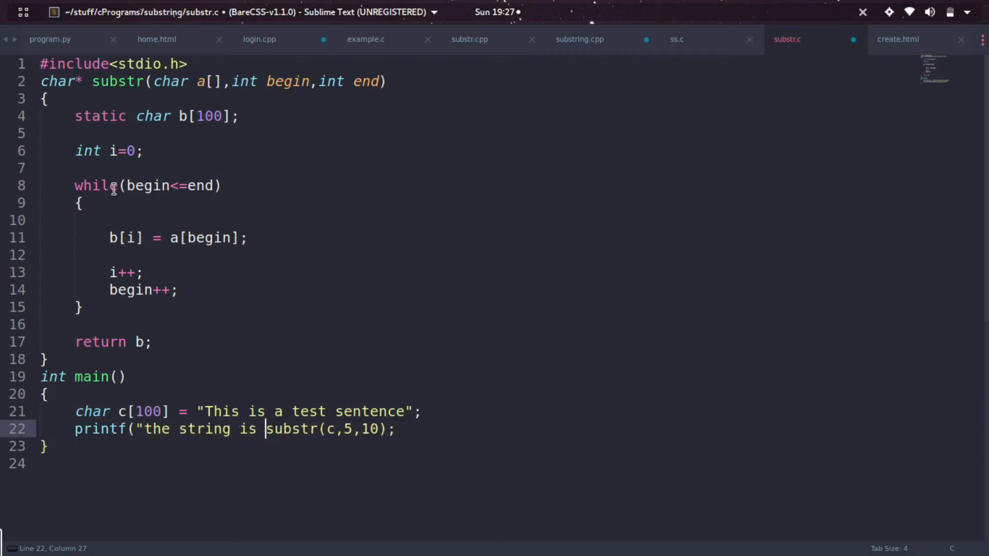
type("%s ")
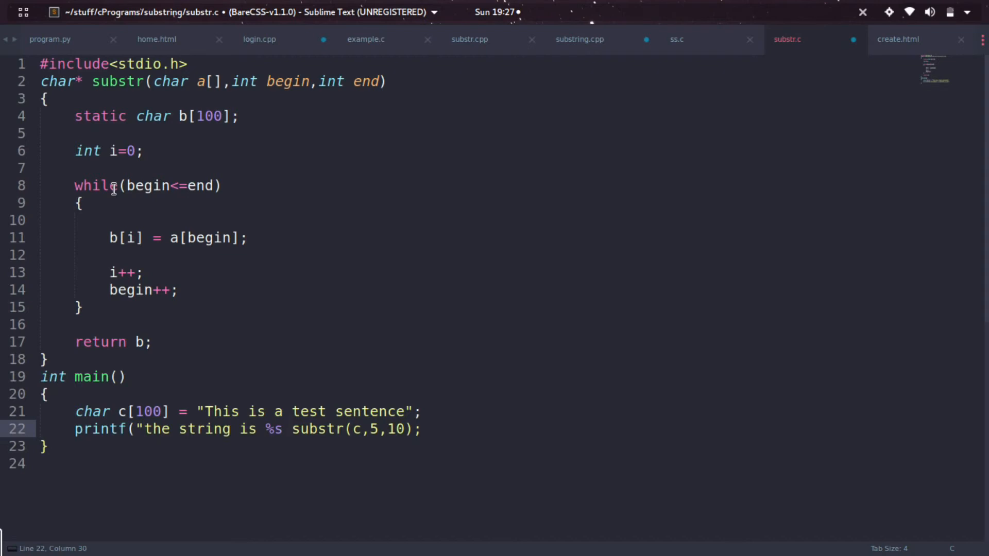
type(" \"")
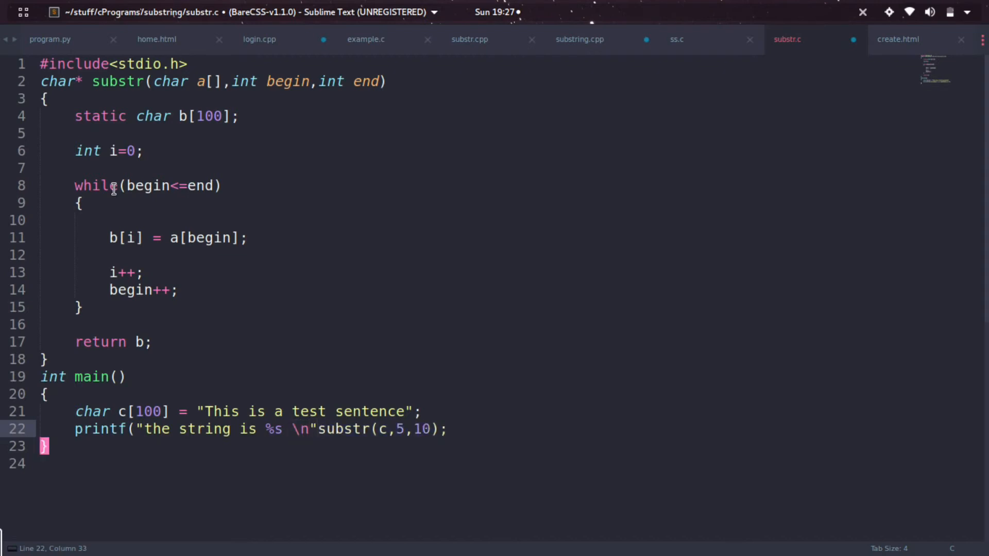
type(",")
- Complete the format string "the string is %s \n", review the code and save substr.c
key("ctrl+Right")
key("ctrl+Right")
key("ctrl+Right")
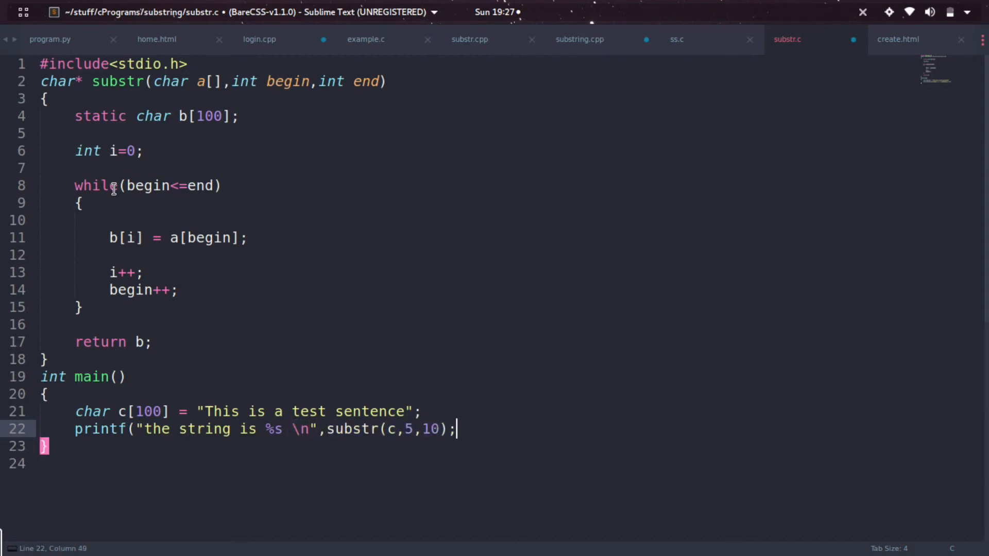
key("Left")
type(")")
key("ctrl+Left")
key("ctrl+Left")
key("ctrl+Left")
key("ctrl+Left")
key("ctrl+Left")
key("Up")
key("Down")
key("ctrl+s")
key("alt+Tab")
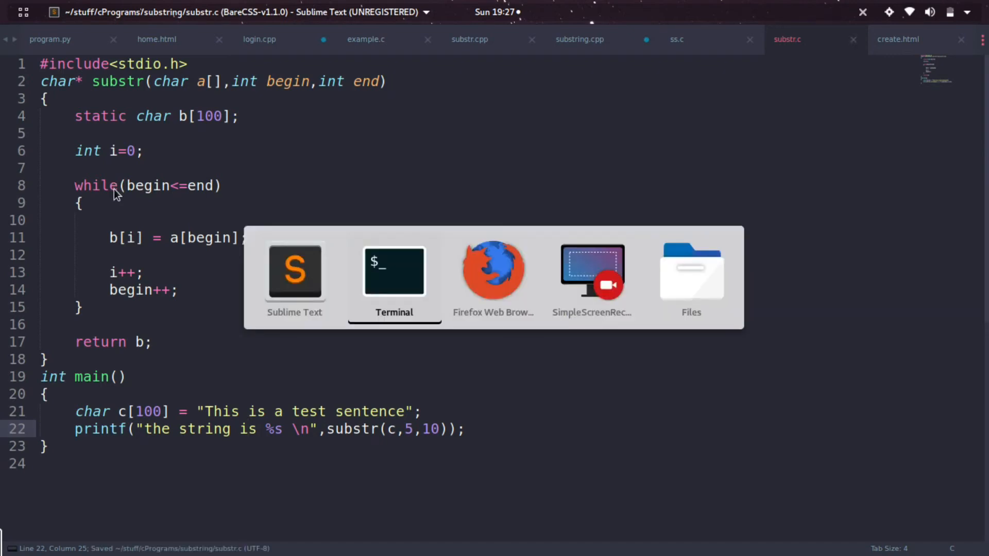
- Compile with gcc -o substr substr.c by editing the recalled command
key("Up")
key("ctrl+Left")
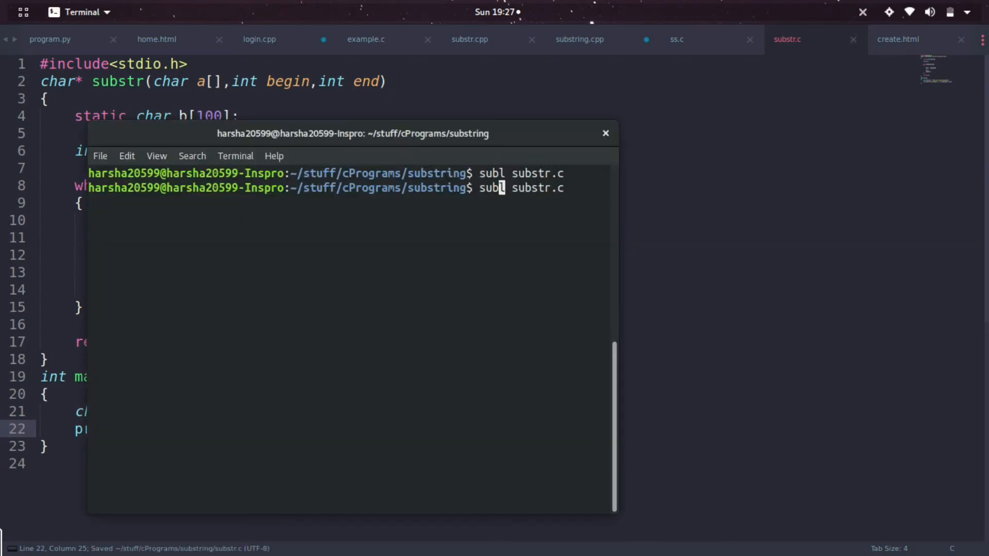
key("Left")
key("BackSpace")
key("BackSpace")
key("BackSpace")
type("gcc -o")
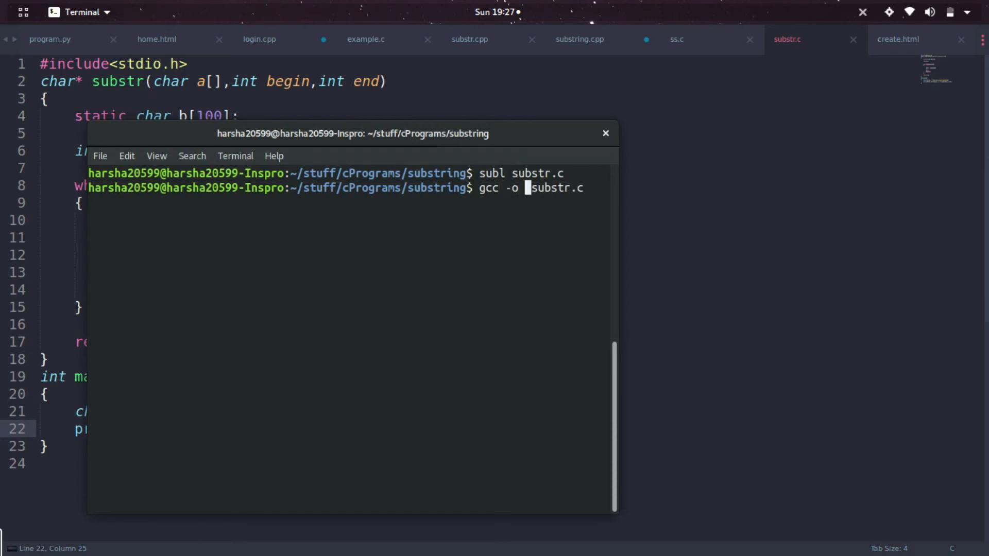
type(" substr.c")
key("BackSpace")
key("BackSpace")
key("BackSpace")
type("r")
key("Return")
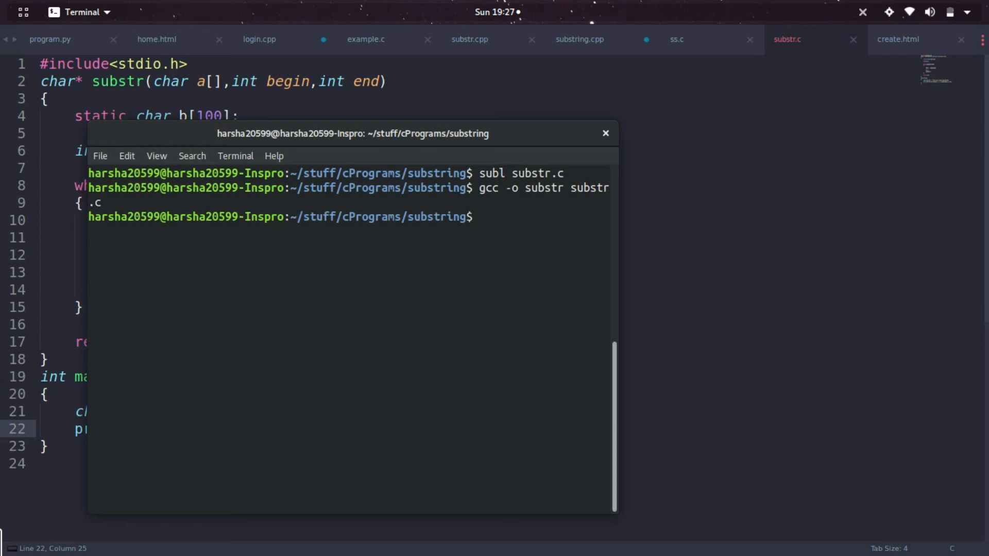
type("./st")
- Run ./substr and mark the printed output "the string is is a t"
key("BackSpace")
type("u")
key("Tab")
key("Return")
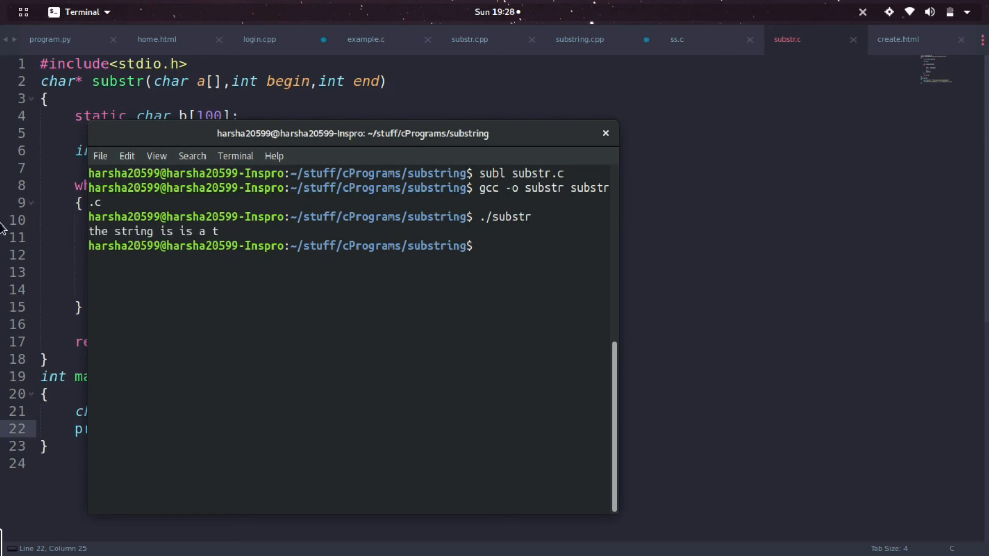
left_click_drag(178, 231, 220, 232)
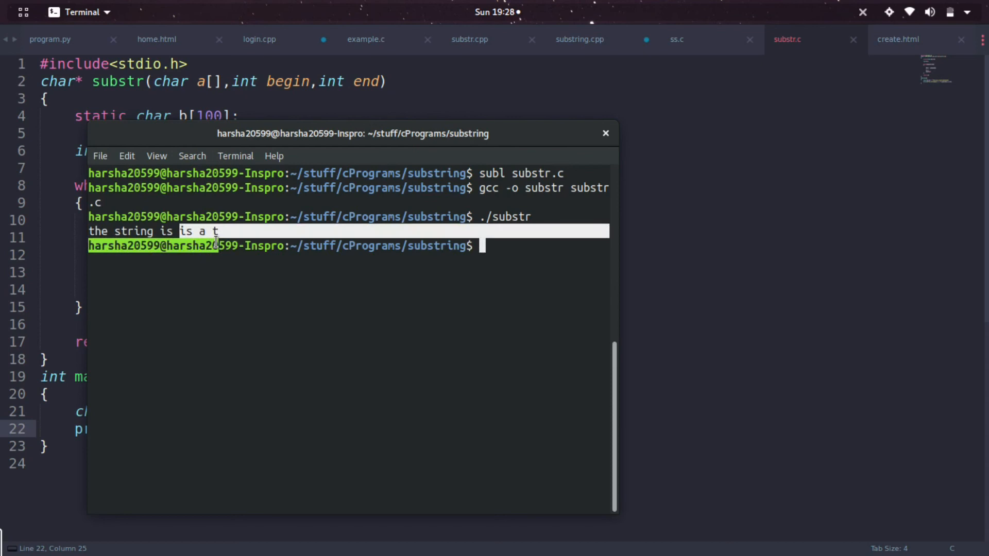
key("alt+Tab")
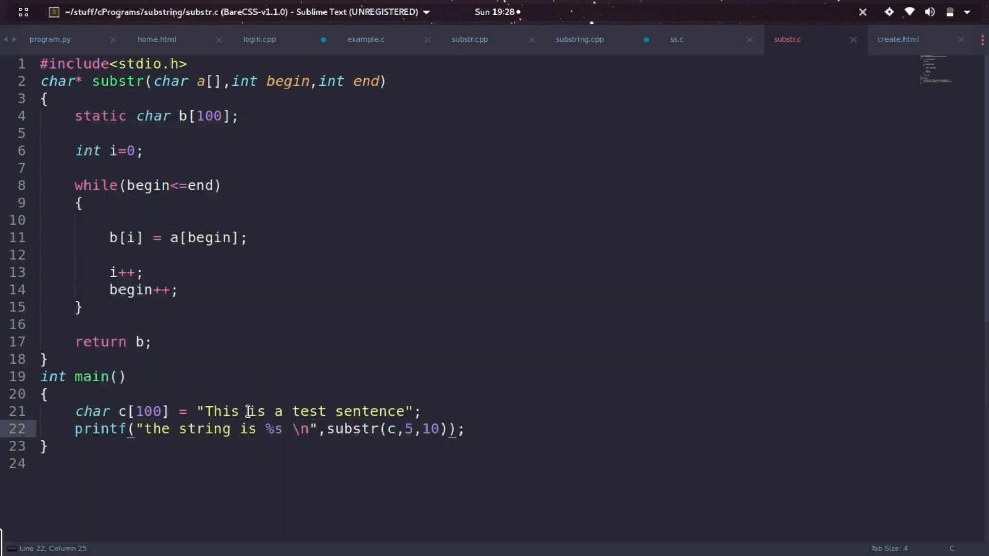
left_click_drag(249, 411, 300, 411)
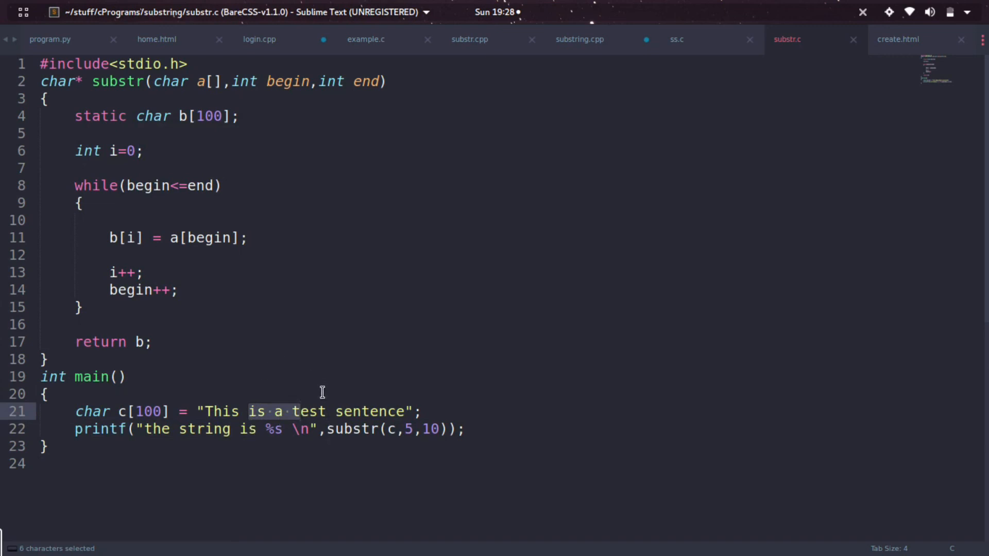
left_click(38, 221)
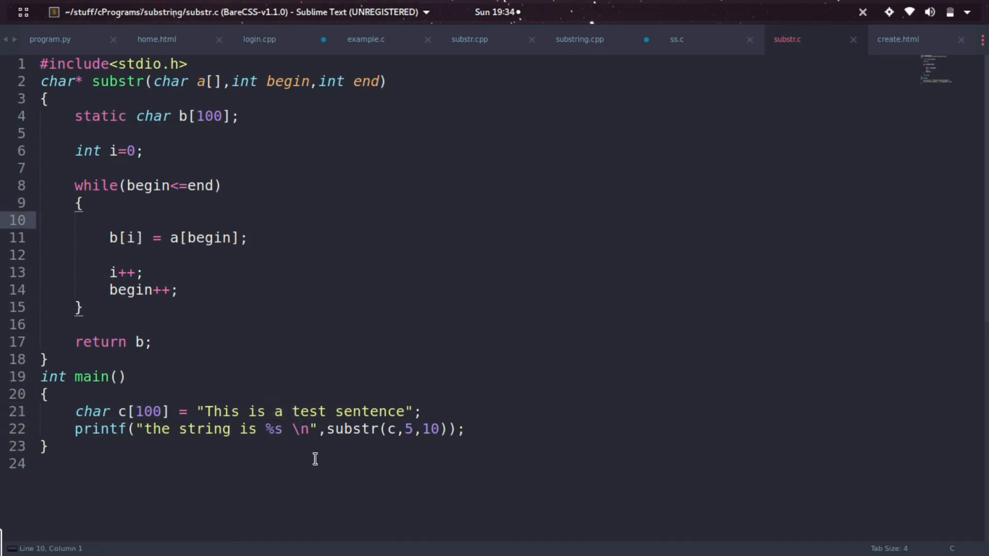